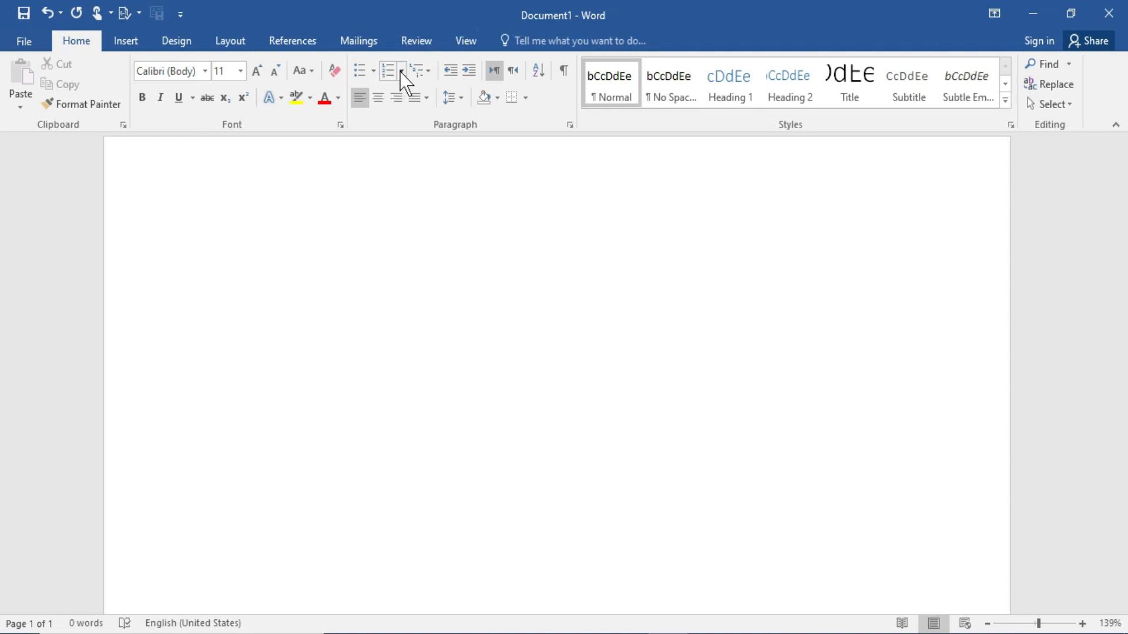
Set Urdu (Pakistan) as the default editing language in the Office language preferences and accept the change
click(413, 43)
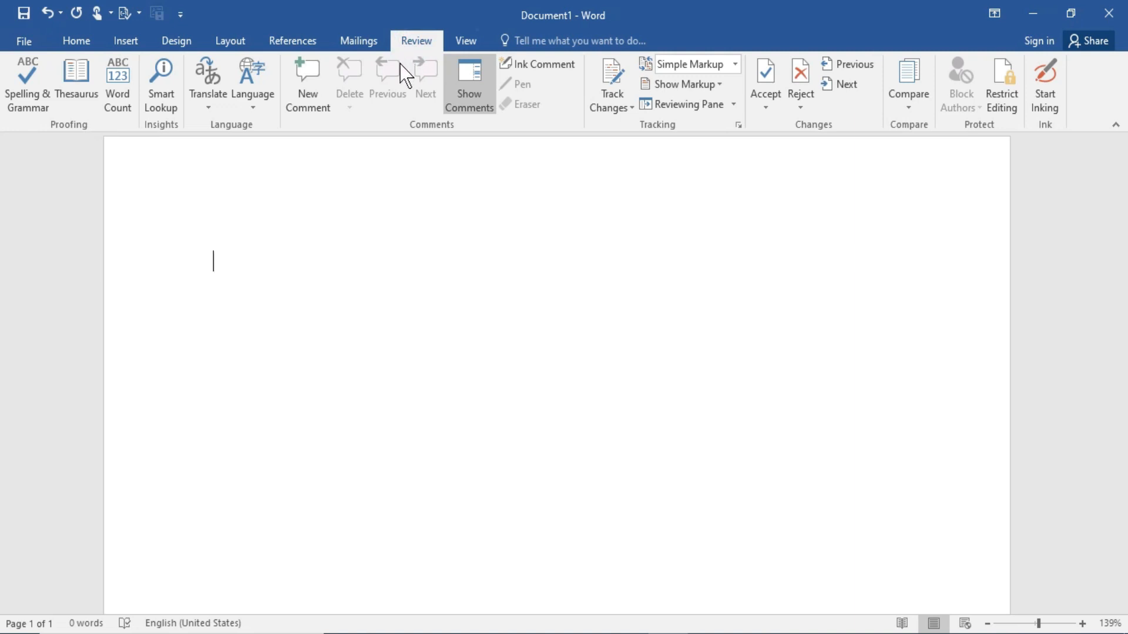
click(255, 108)
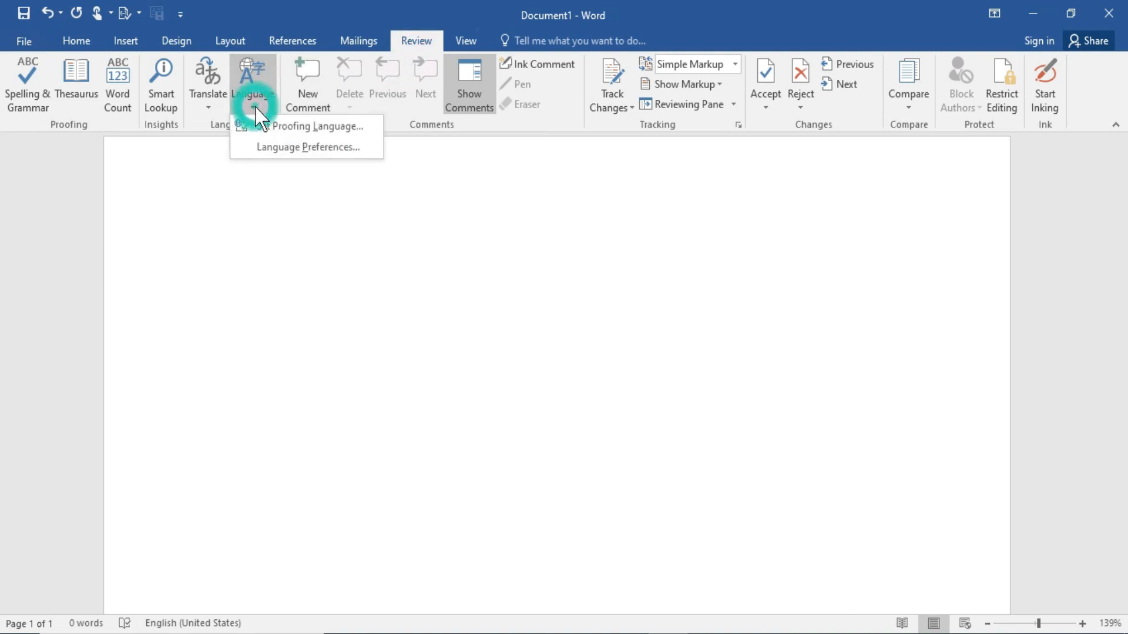
click(287, 144)
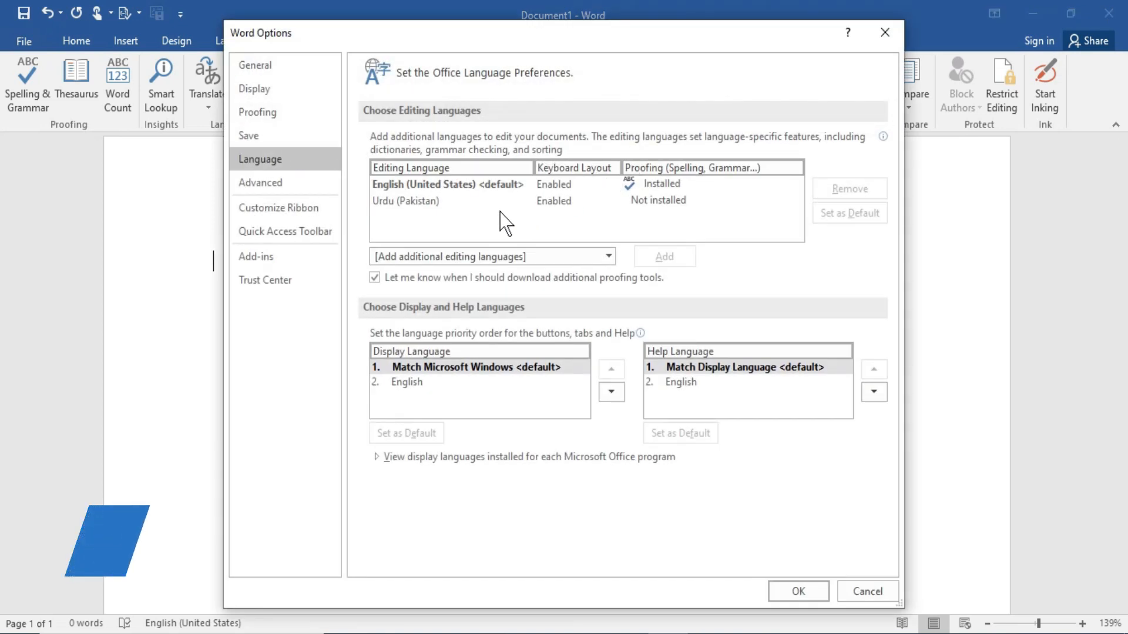
click(470, 201)
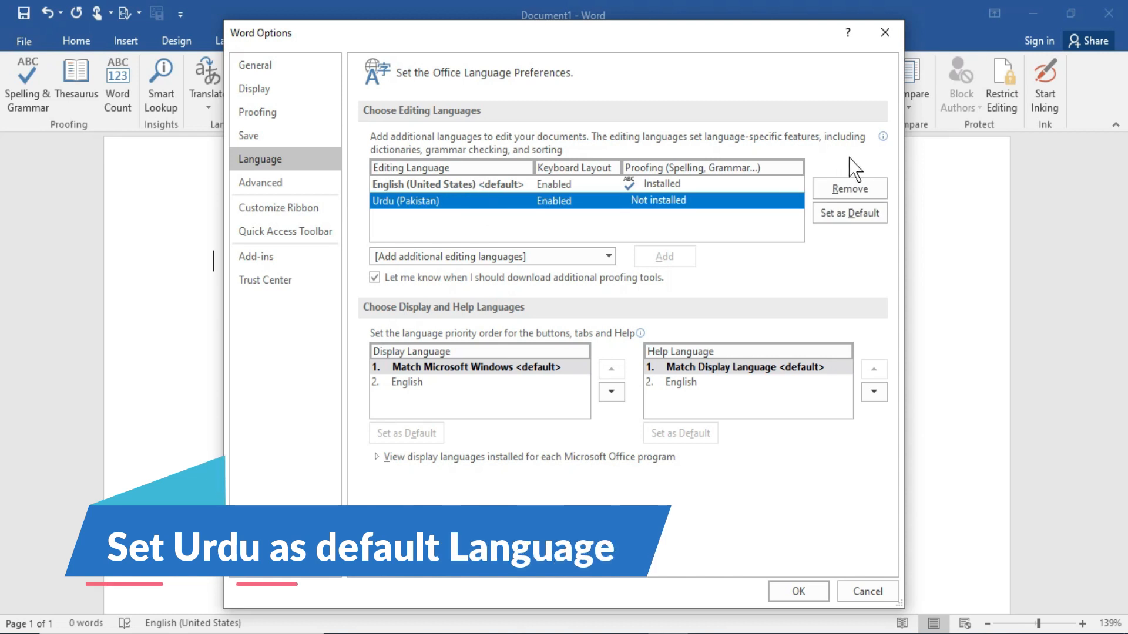
click(854, 211)
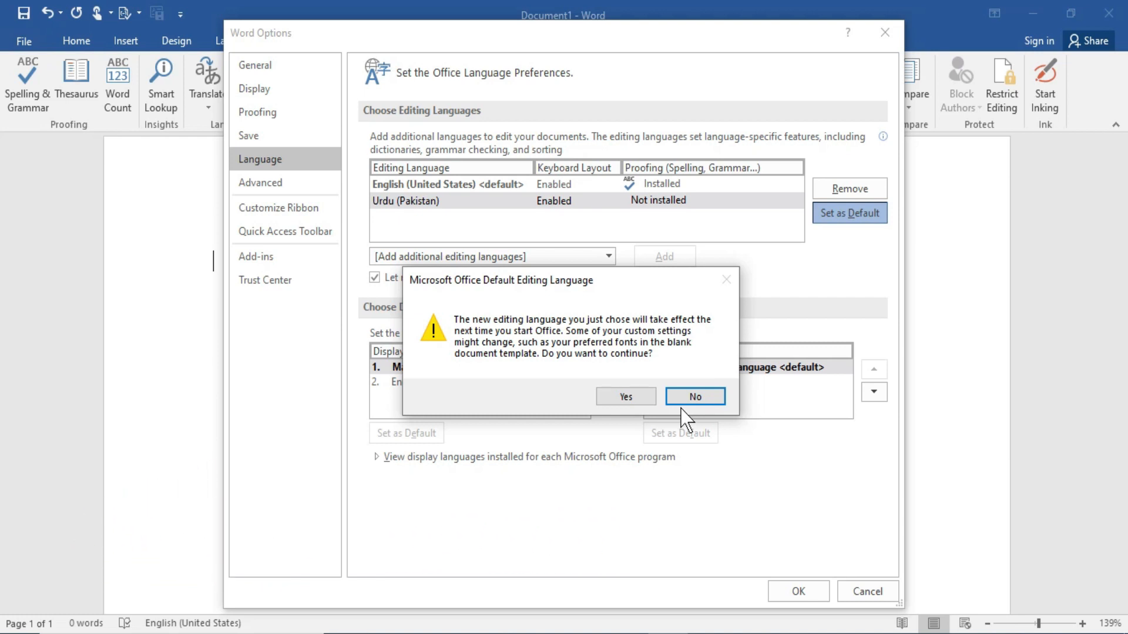
click(647, 390)
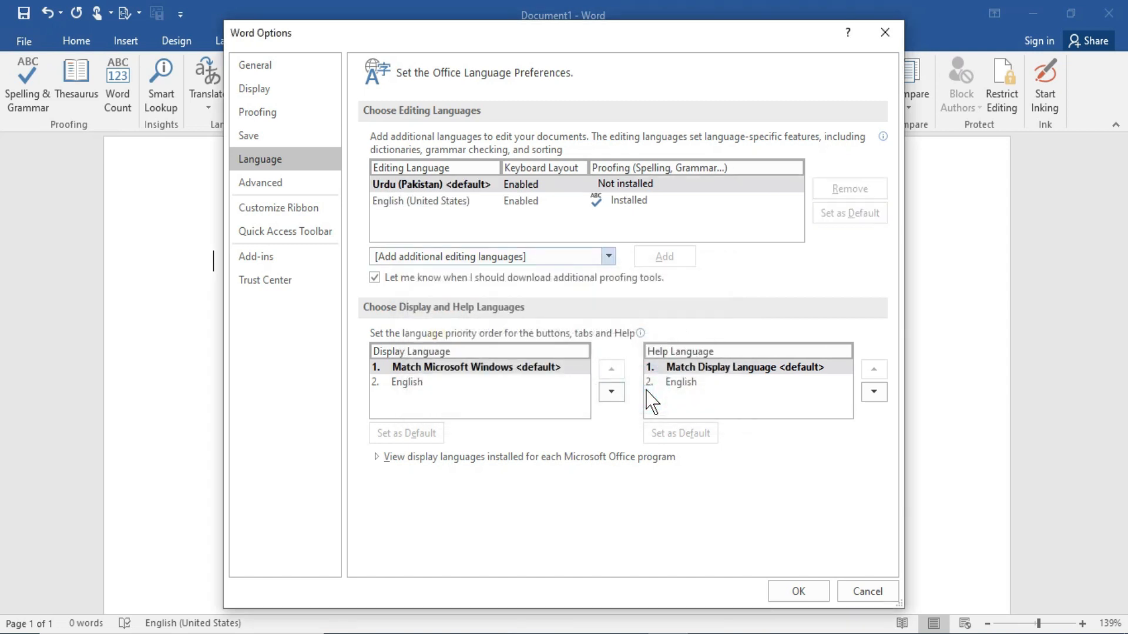
click(800, 592)
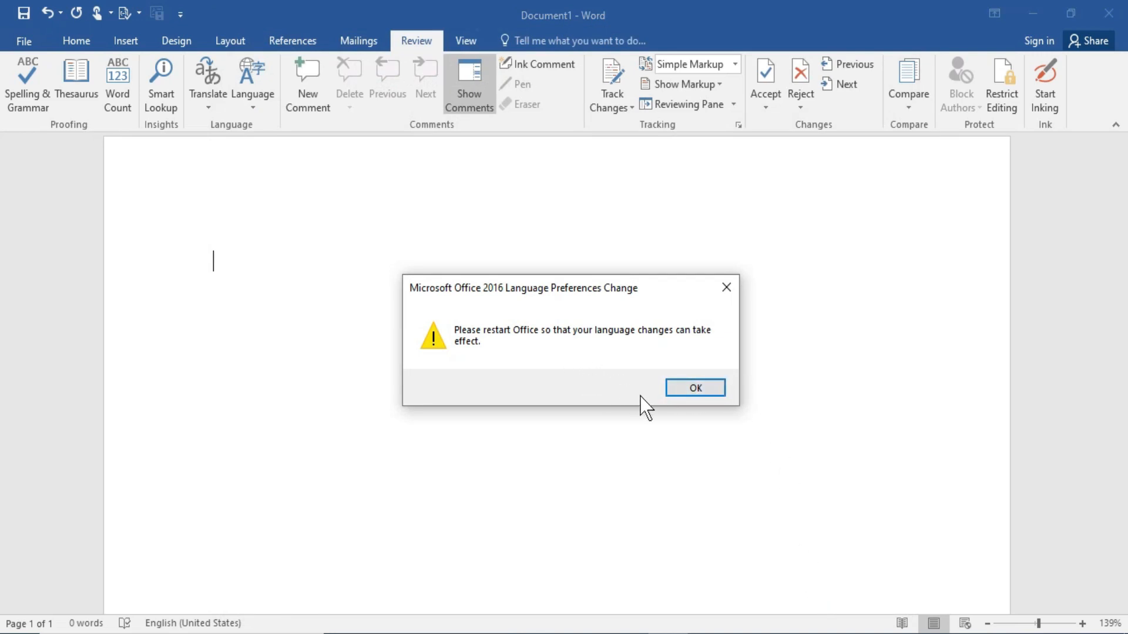
click(696, 388)
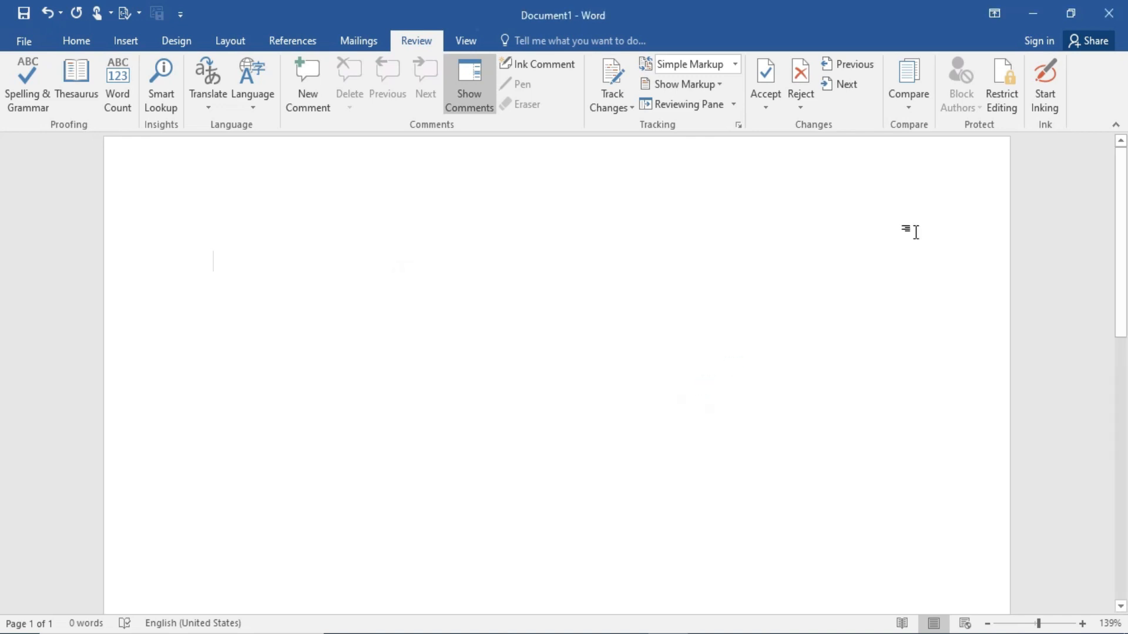
Restart Word without saving the current document and create a new blank document
click(1112, 8)
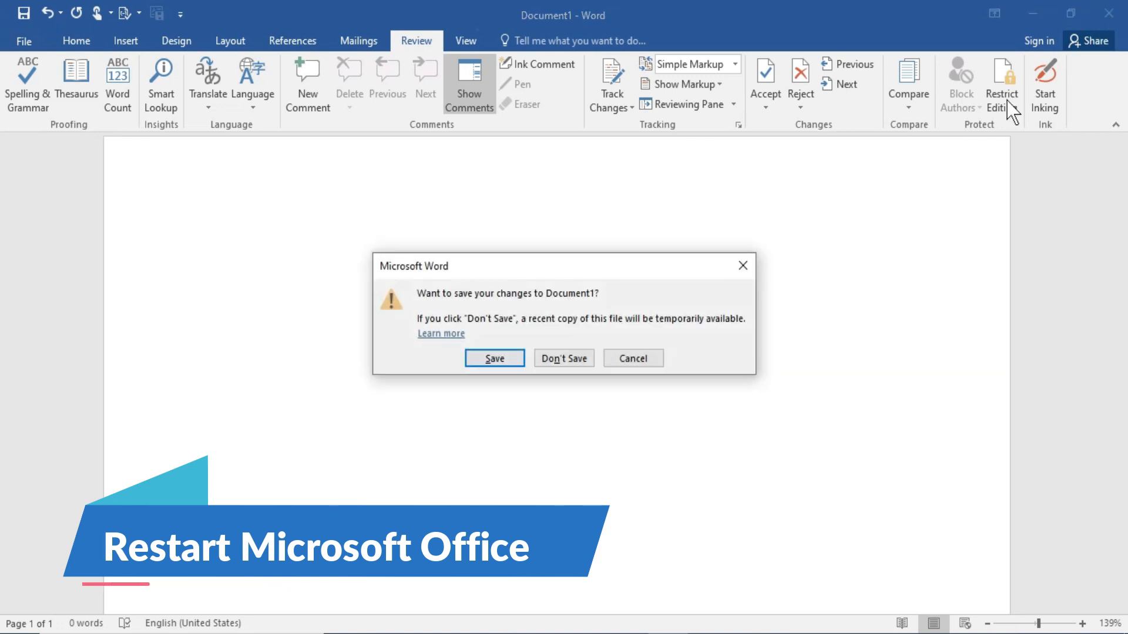
click(563, 367)
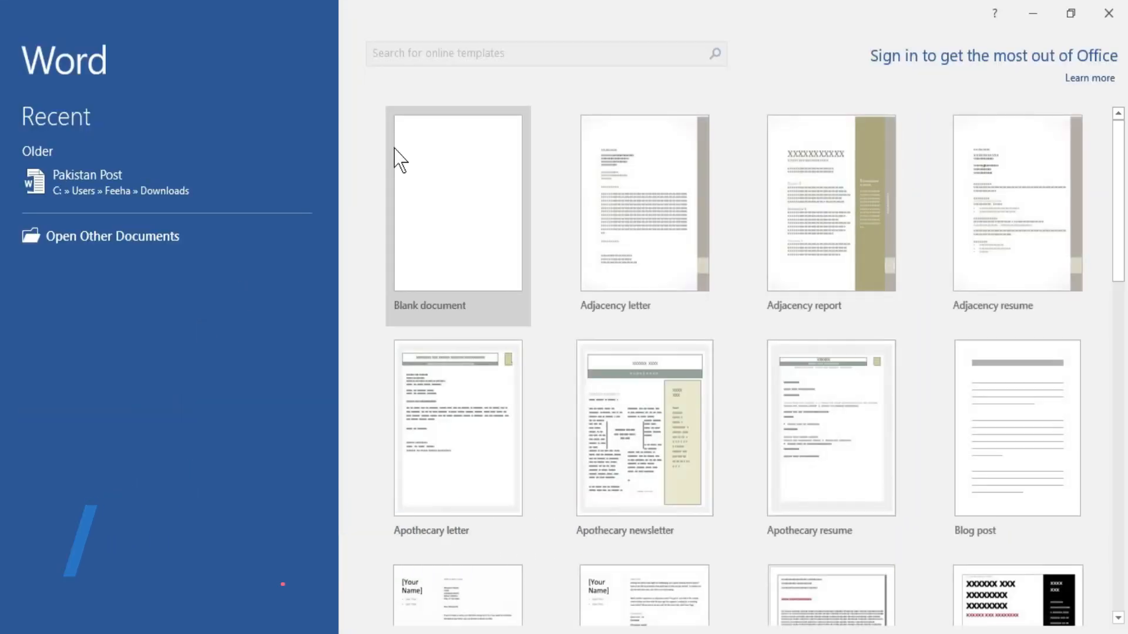
click(447, 168)
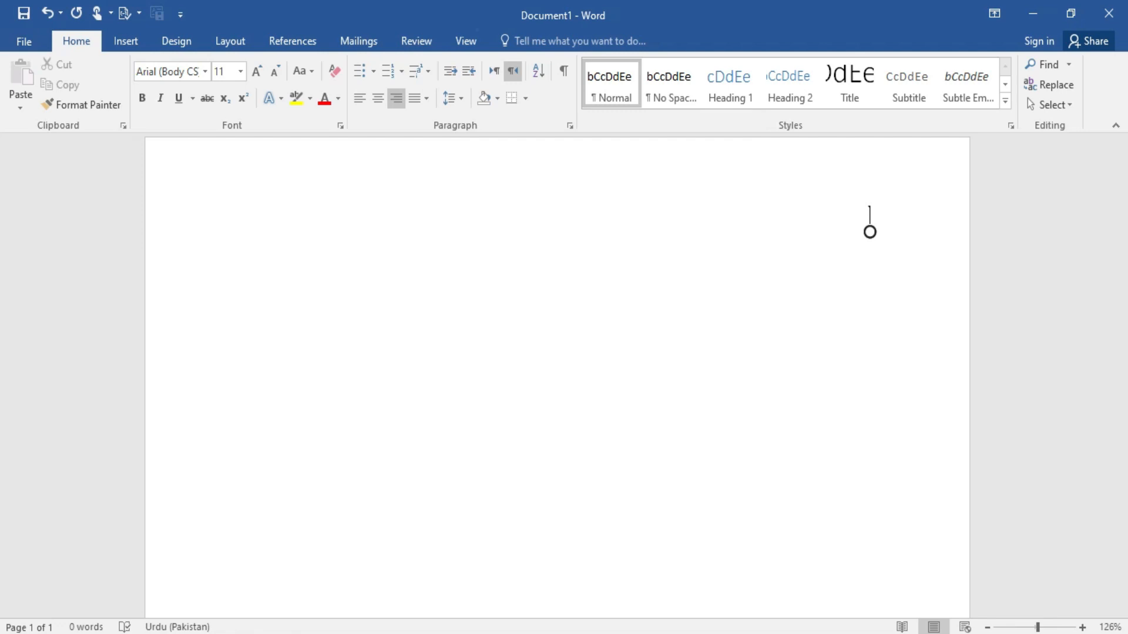
Enter the Urdu text "اردو میں لکھیں" in the first line of the blank document
text(ار)
text(دو می)
text(ں)
text(++++ں)
text(ں)
Format all of the Urdu text in Times New Roman at size 20
key(ctrl+a)
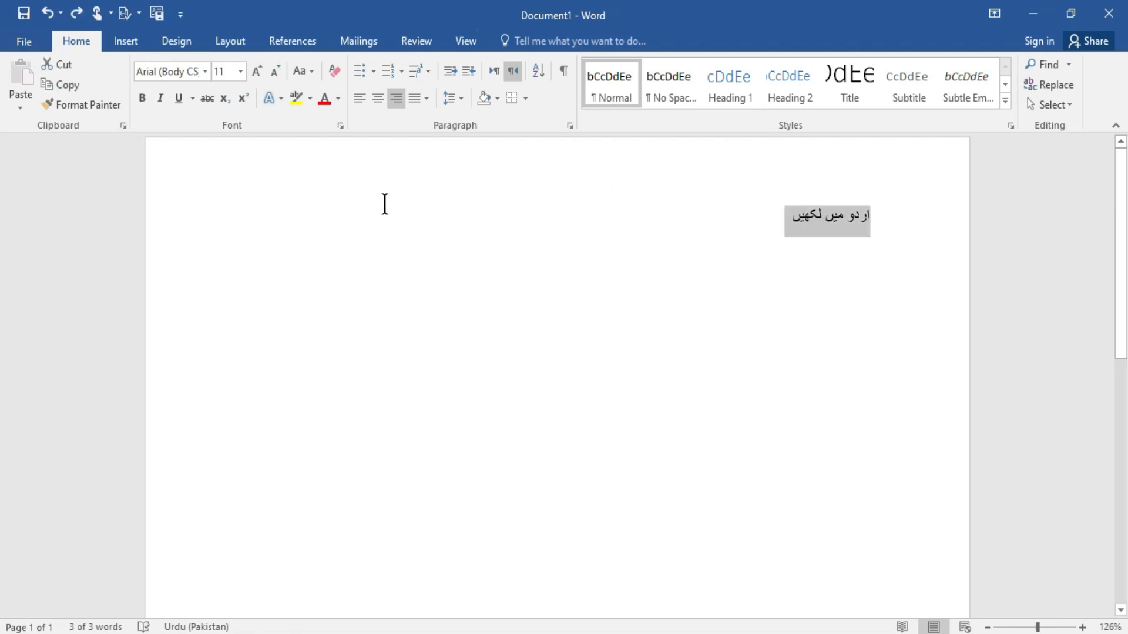
click(205, 71)
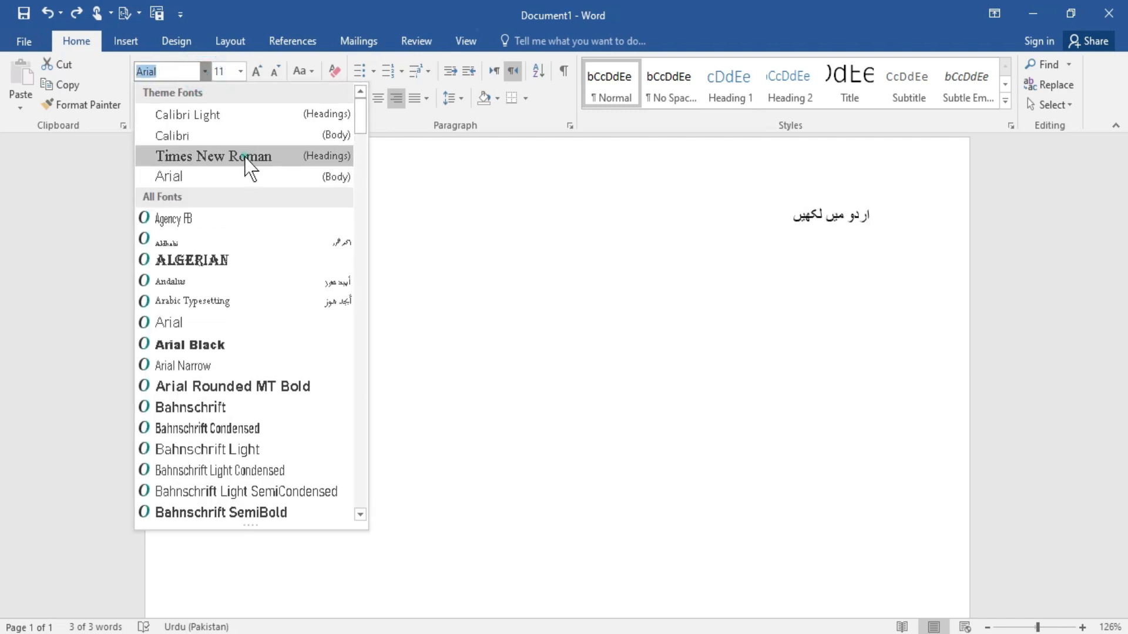
click(317, 161)
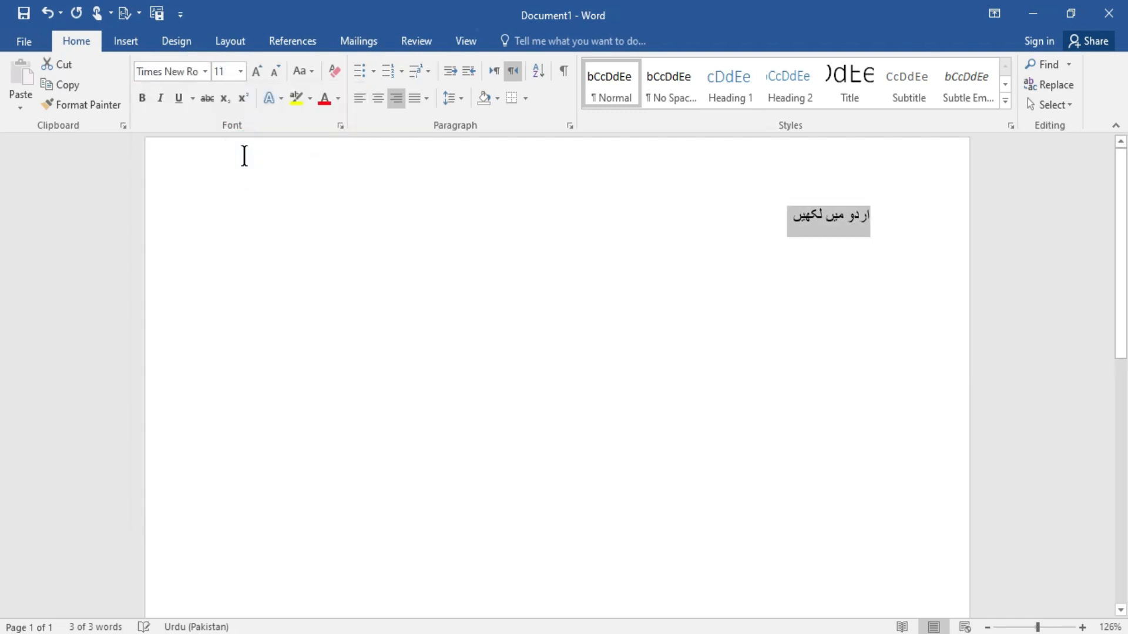
click(240, 71)
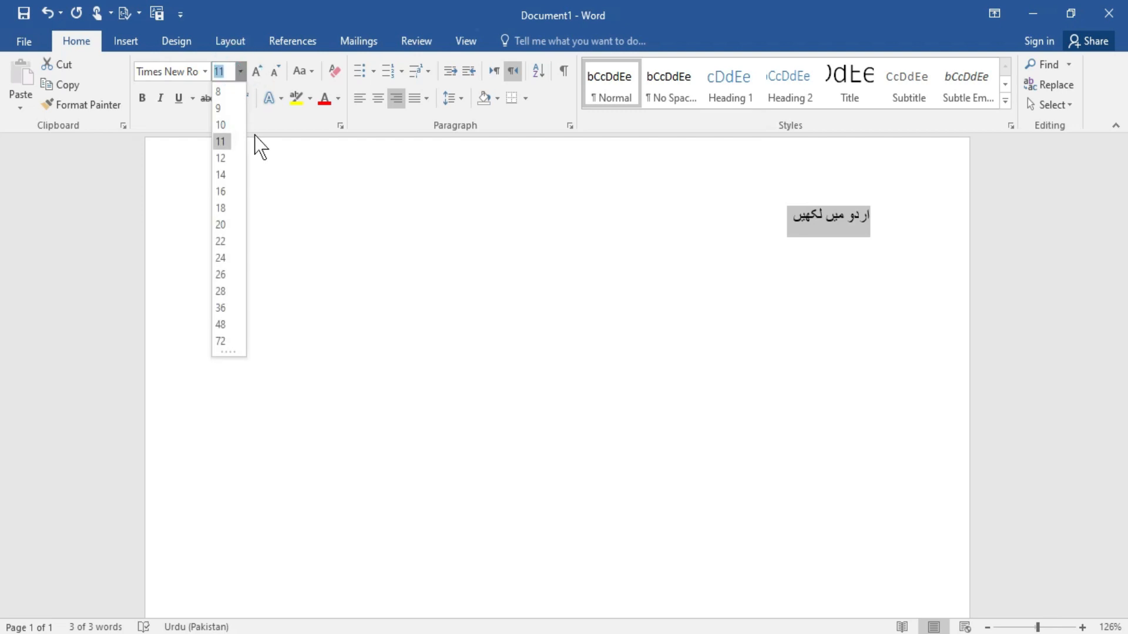
click(218, 226)
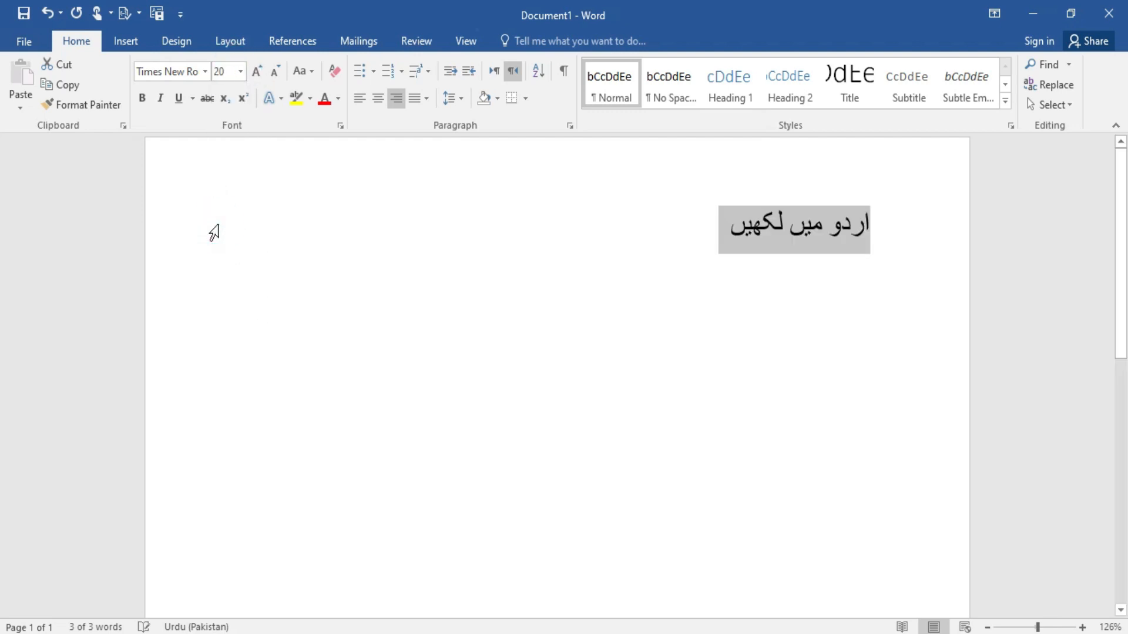
Change the Urdu text's font to Aldhabi and enlarge it to size 72
click(204, 71)
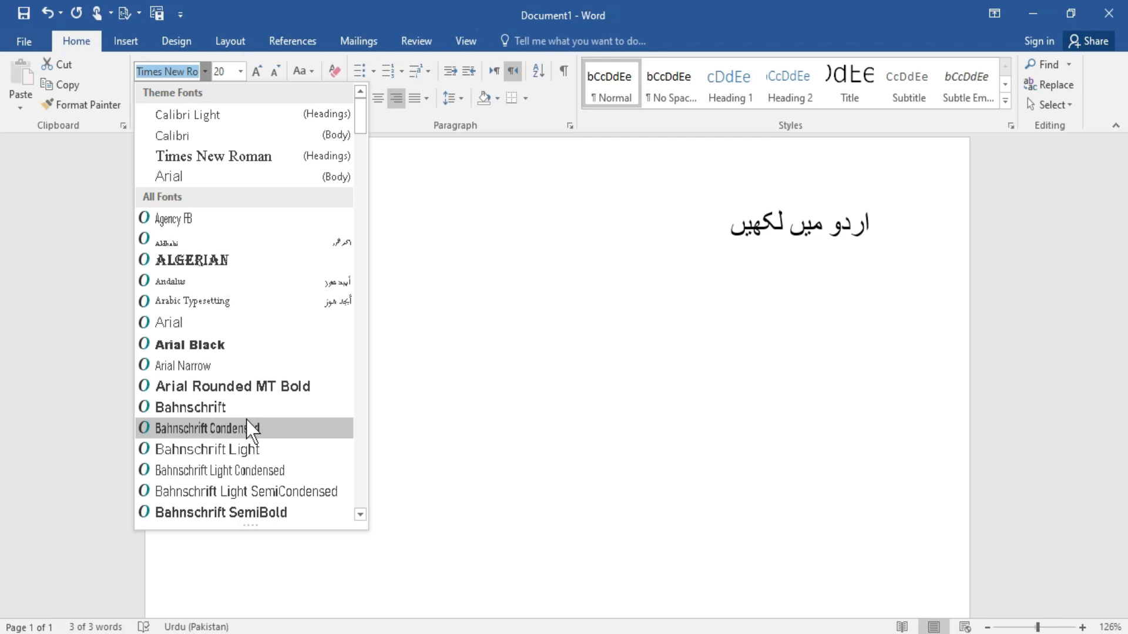
click(221, 243)
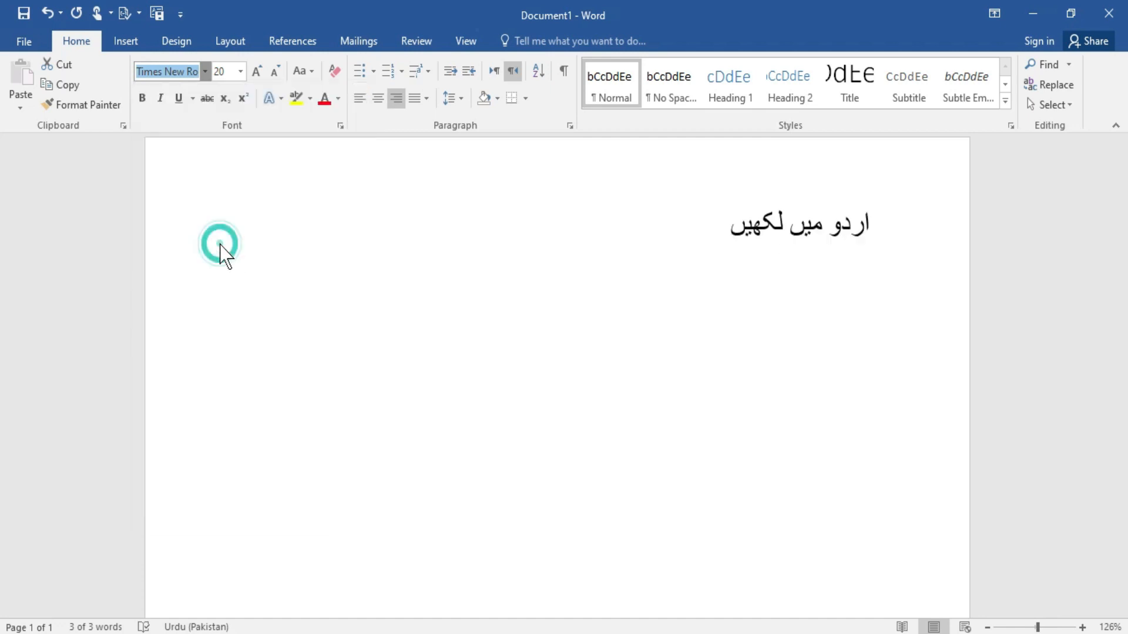
click(255, 67)
click(255, 67)
click(255, 67)
click(255, 67)
click(255, 67)
click(255, 67)
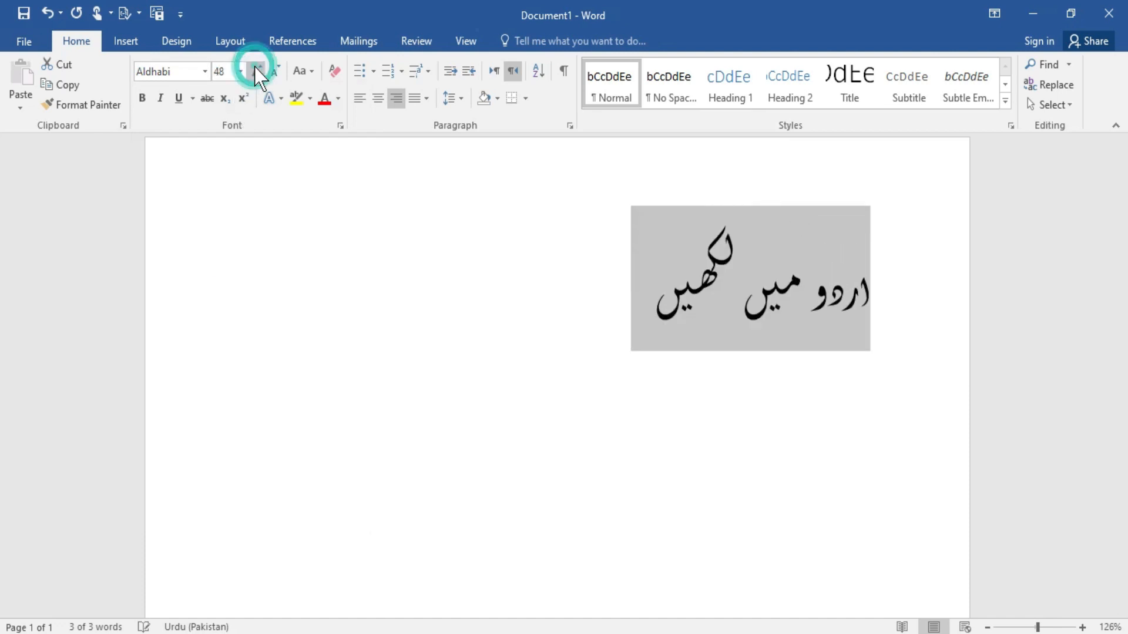
click(255, 67)
click(477, 352)
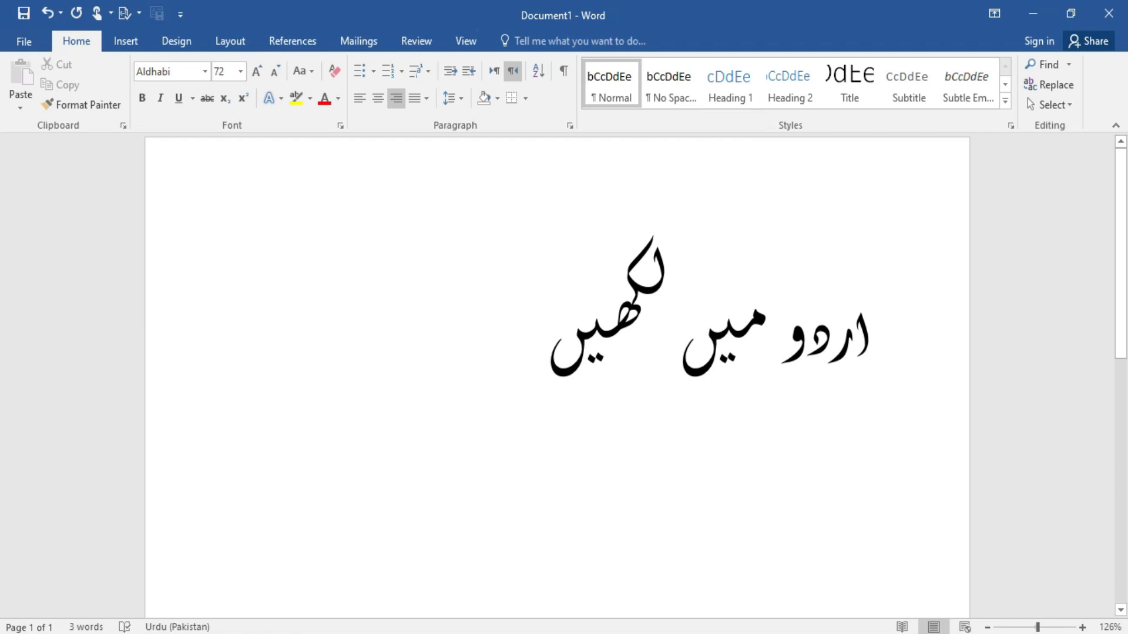
With the English (United States) keyboard and left-to-right text direction, write "Urdu writing" on the line below the Urdu text
click(1011, 633)
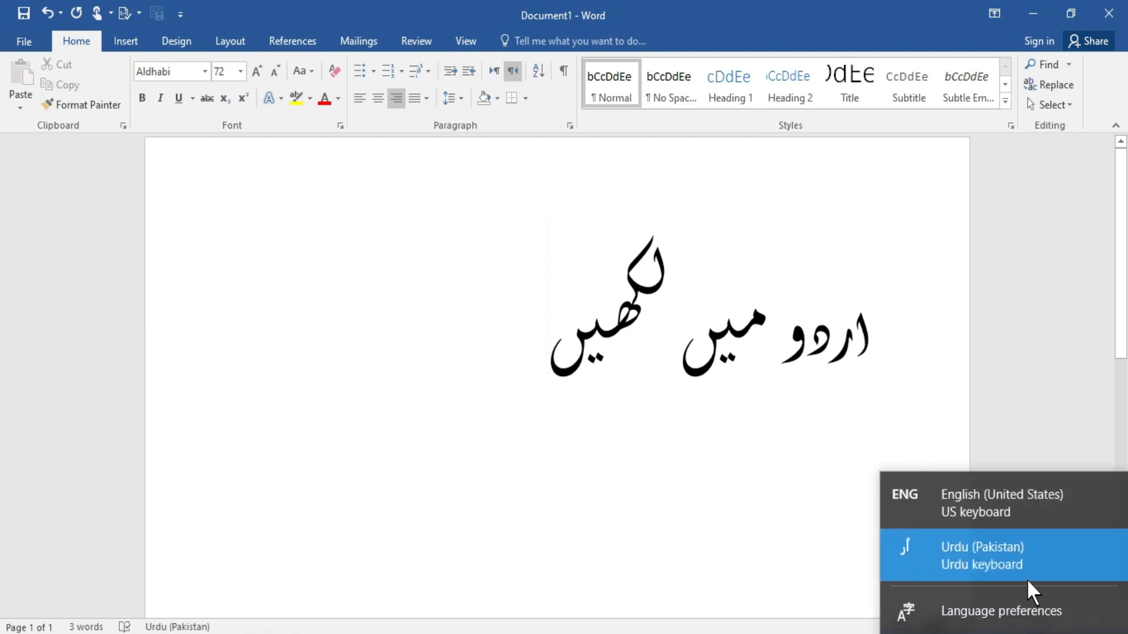
click(1002, 512)
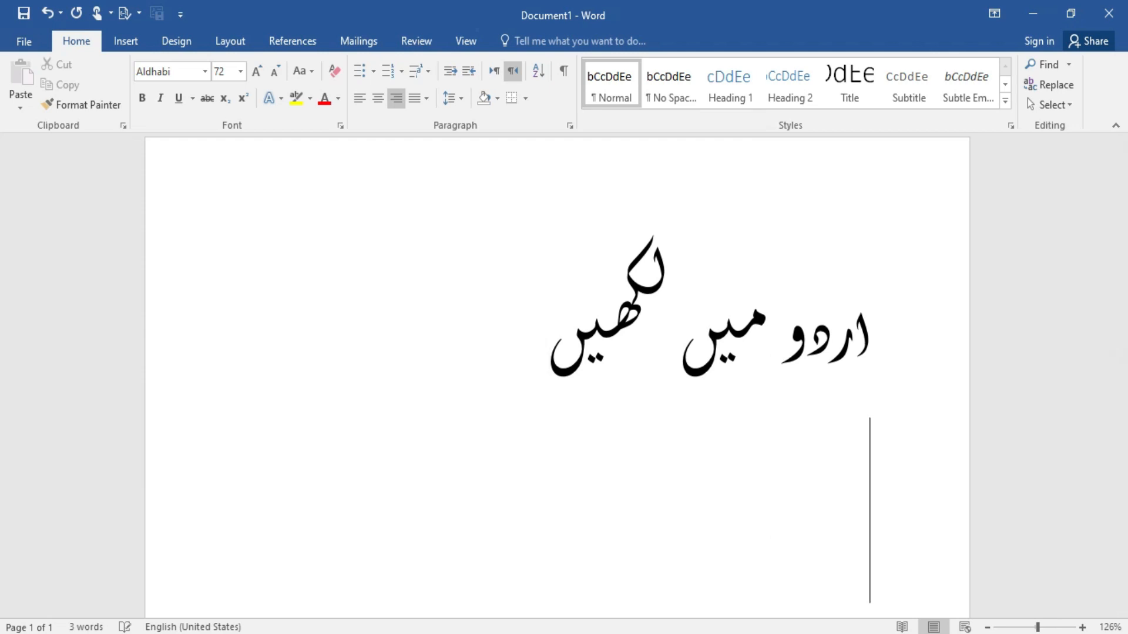
click(495, 72)
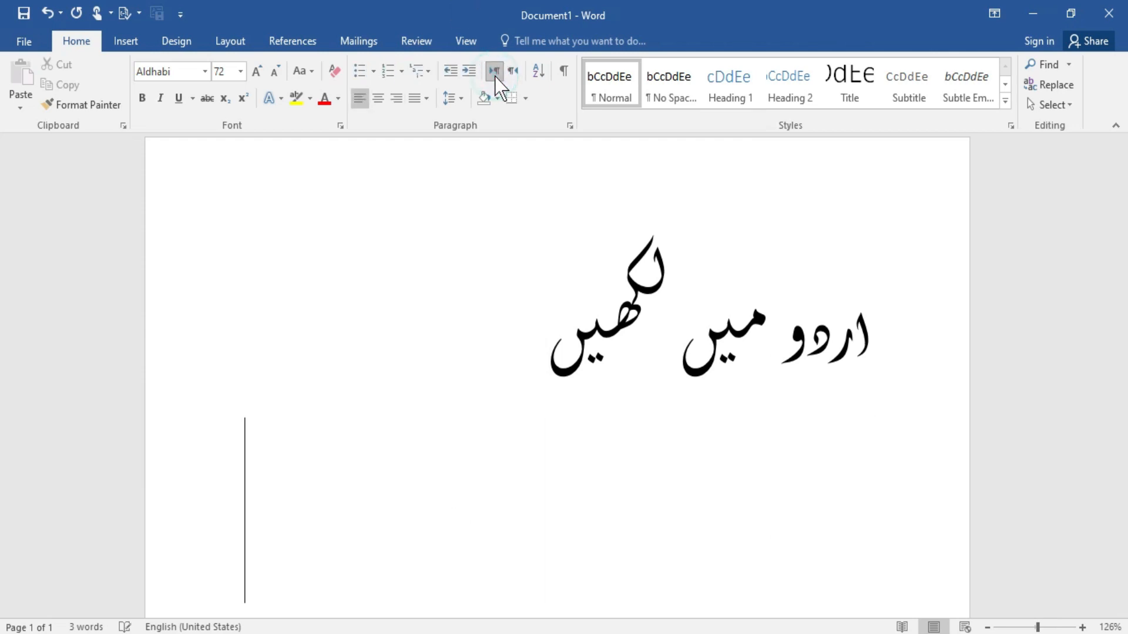
text(urdu )
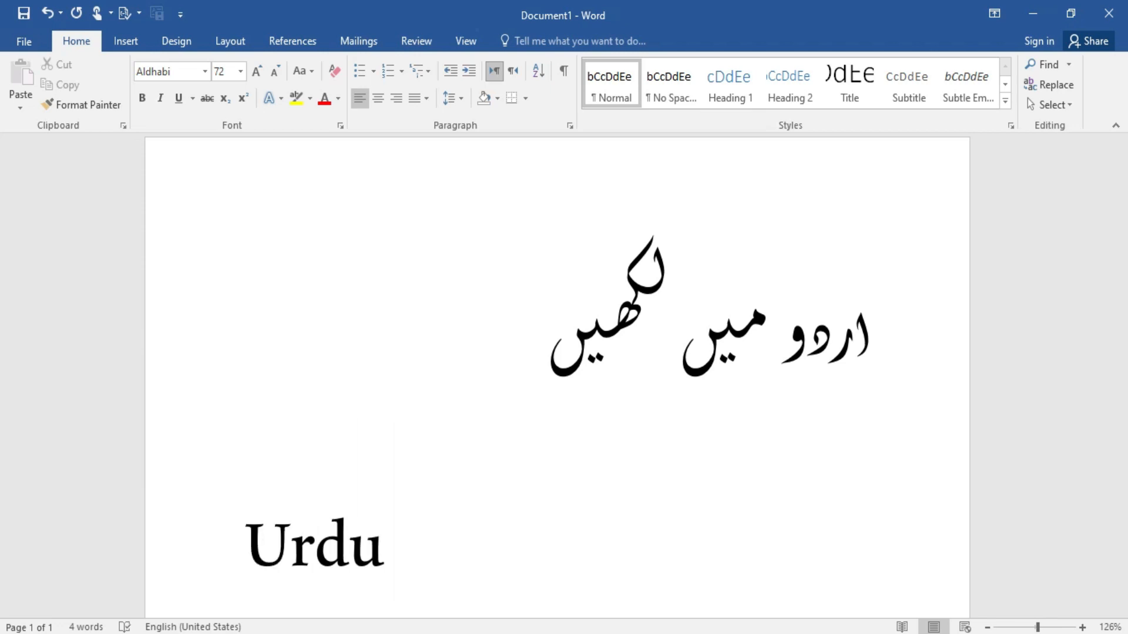
text(writing)
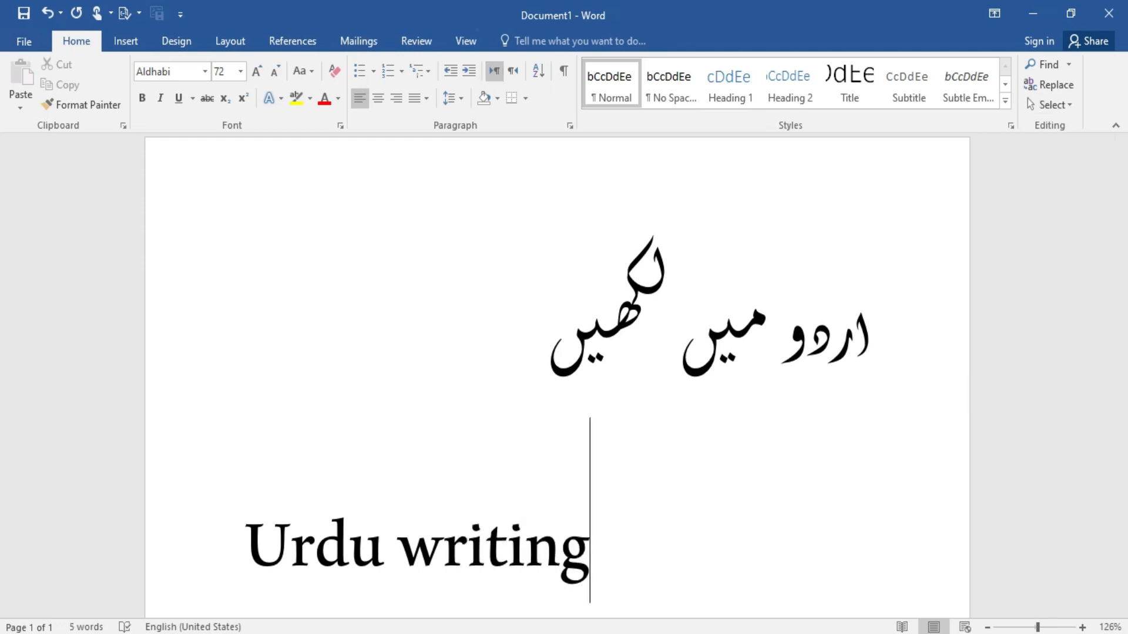
Switch the input language to the Urdu (Pakistan) keyboard and write "اردو" on a new line below "Urdu writing"
click(1014, 633)
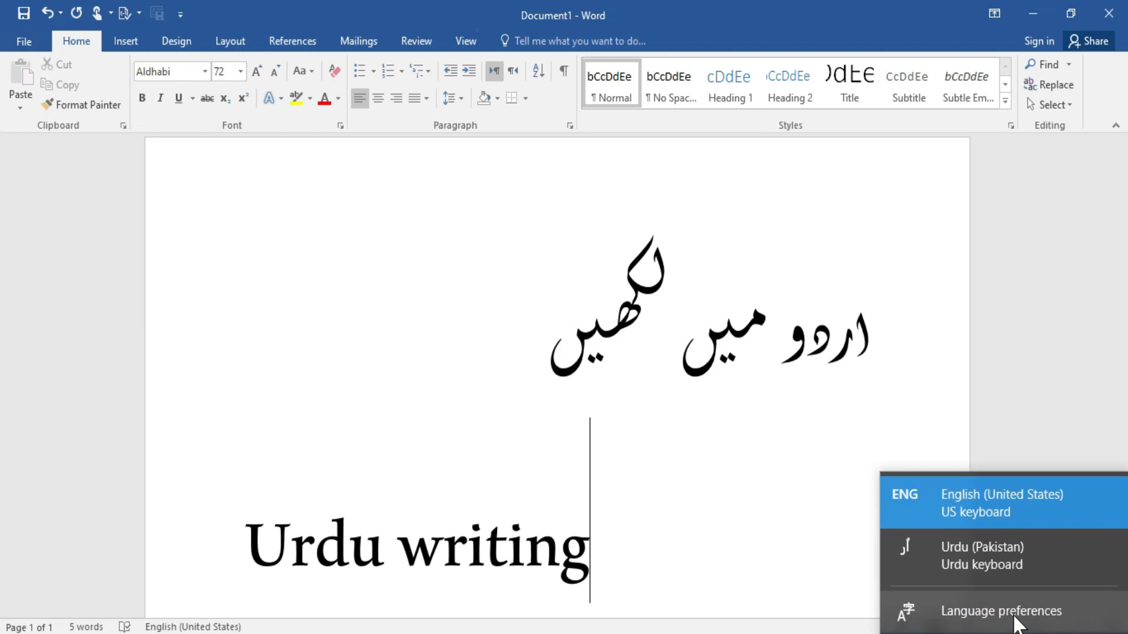
click(1010, 565)
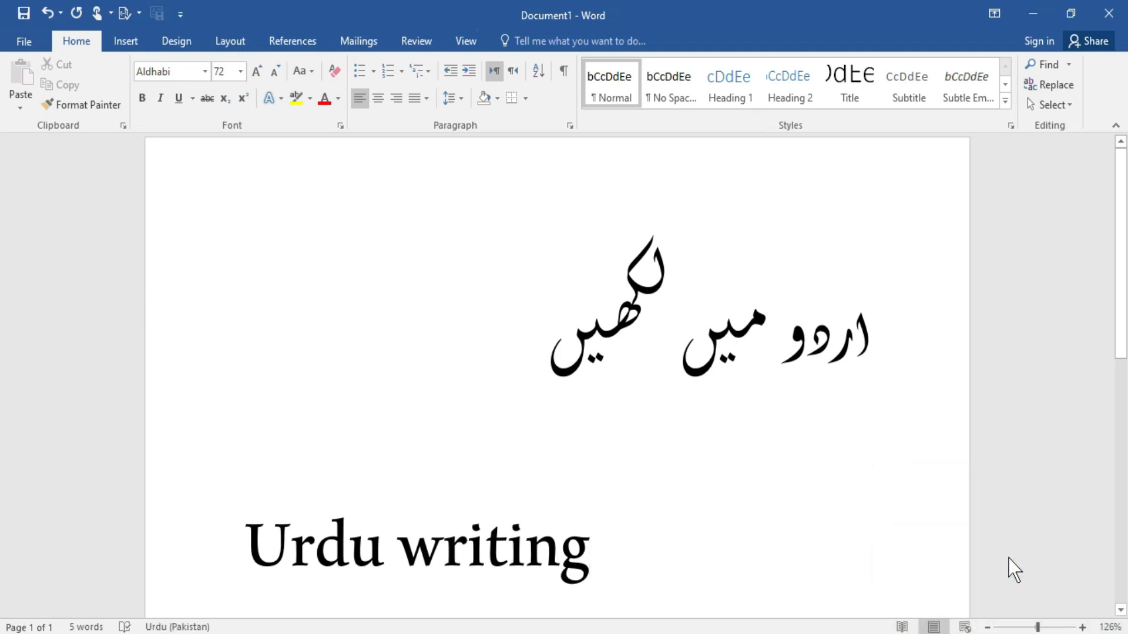
key(Return)
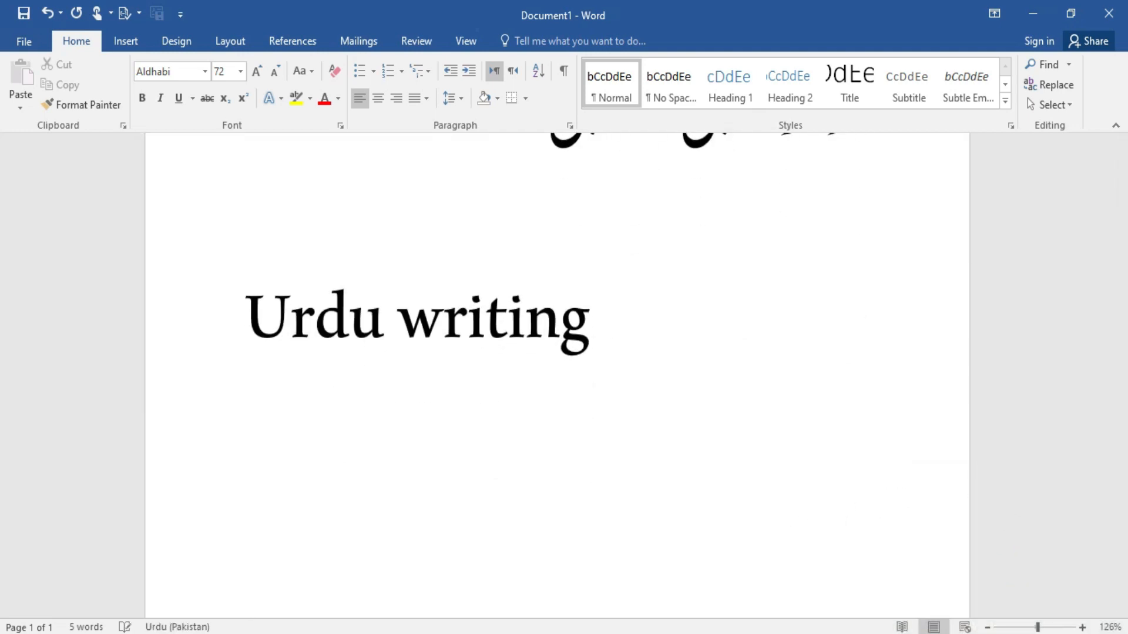
scroll(557, 376, down, 3)
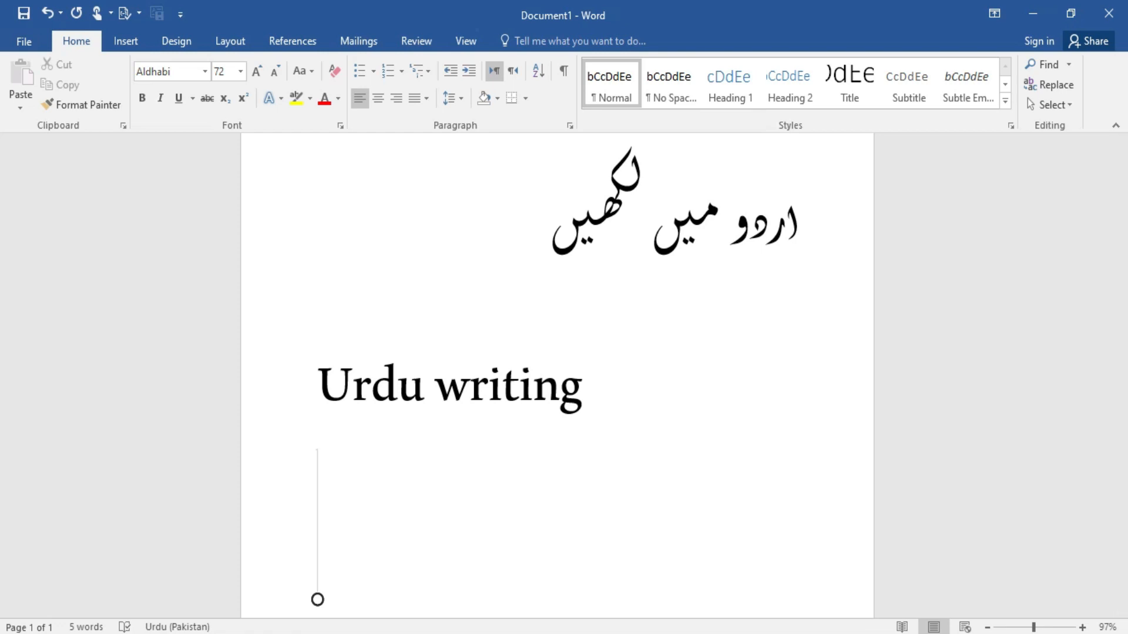
text(ار)
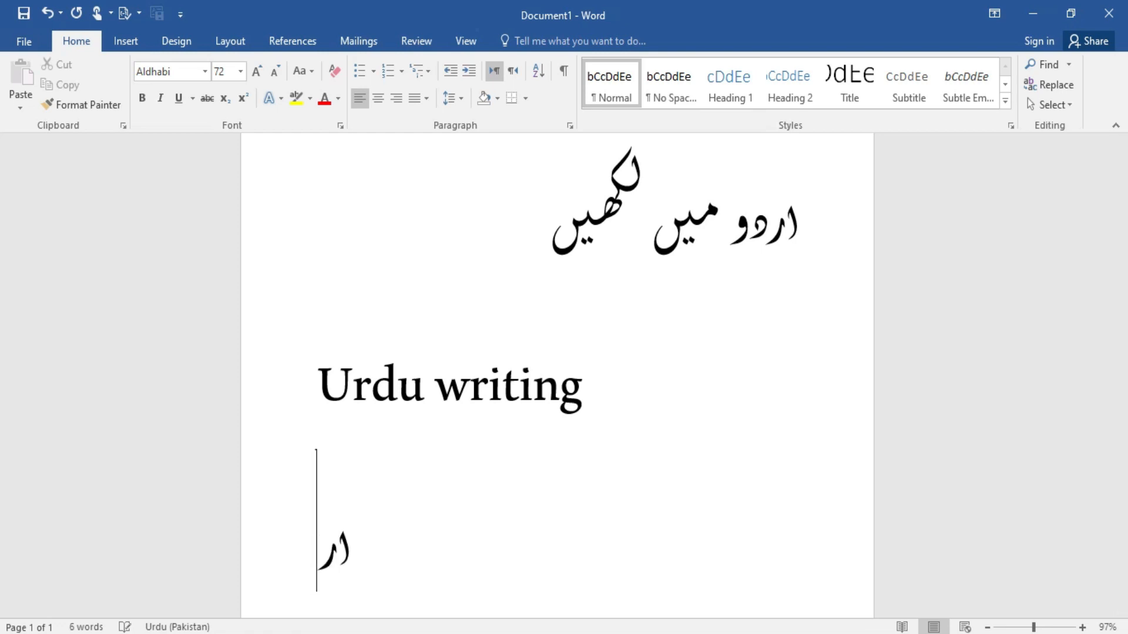
text(دو)
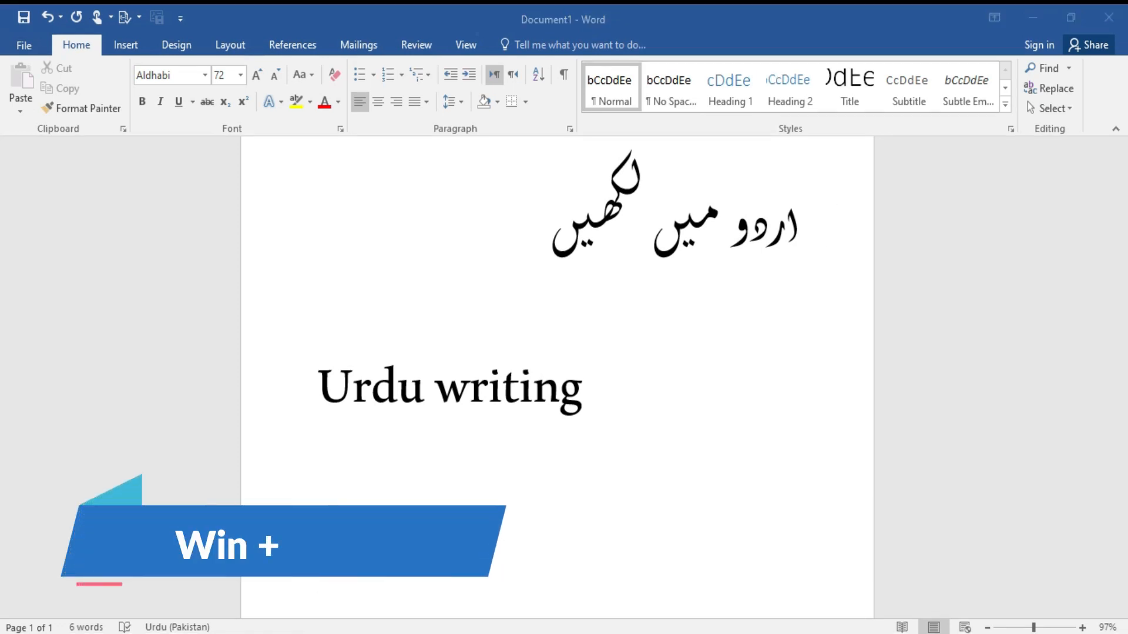
Toggle the keyboard input language back and forth between English (United States) and Urdu (Pakistan)
click(422, 573)
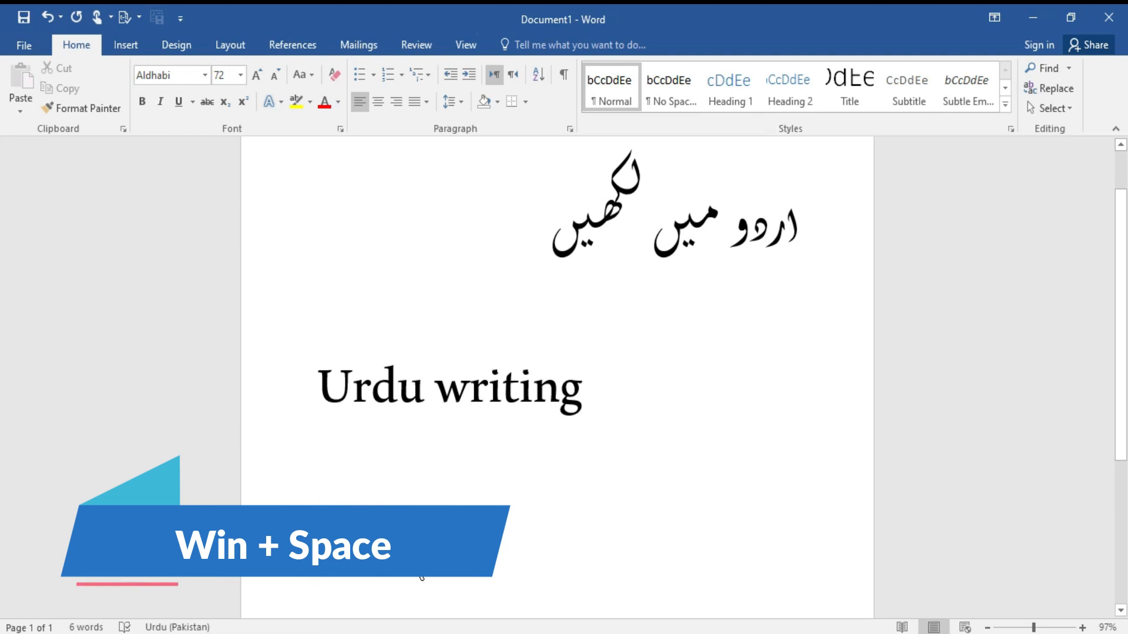
key(super+space)
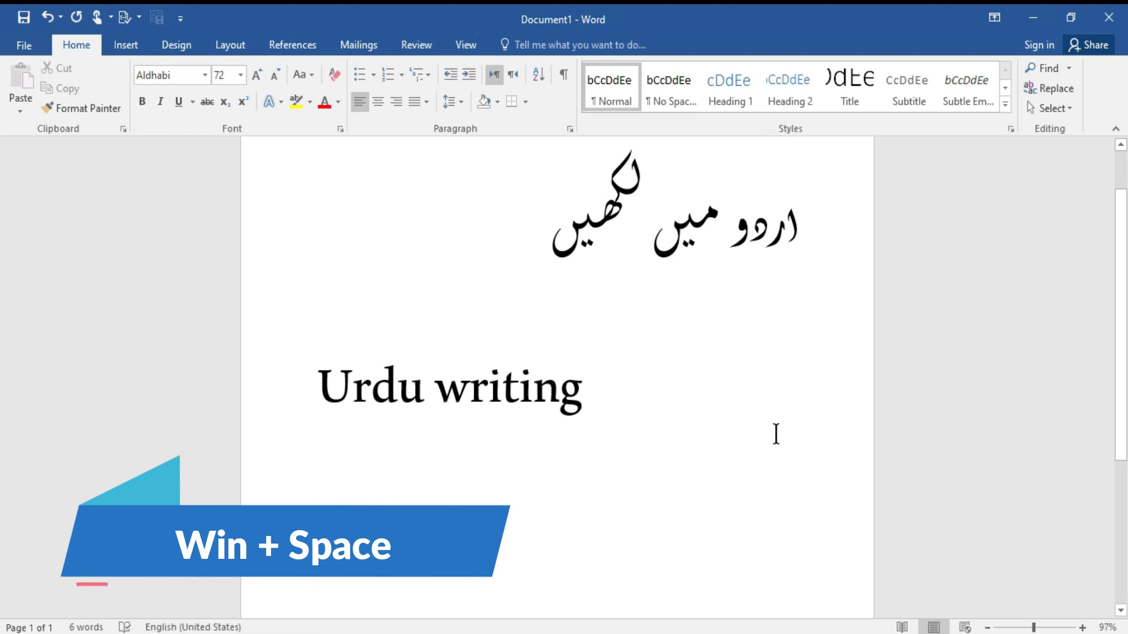
key(super+space)
click(1012, 324)
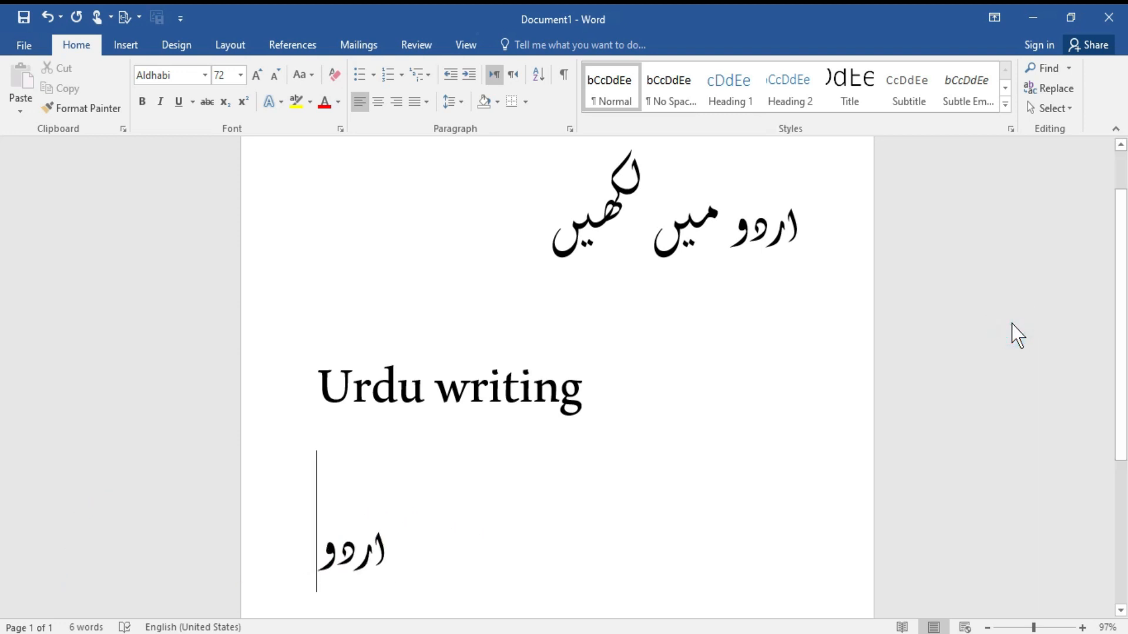
key(super+space)
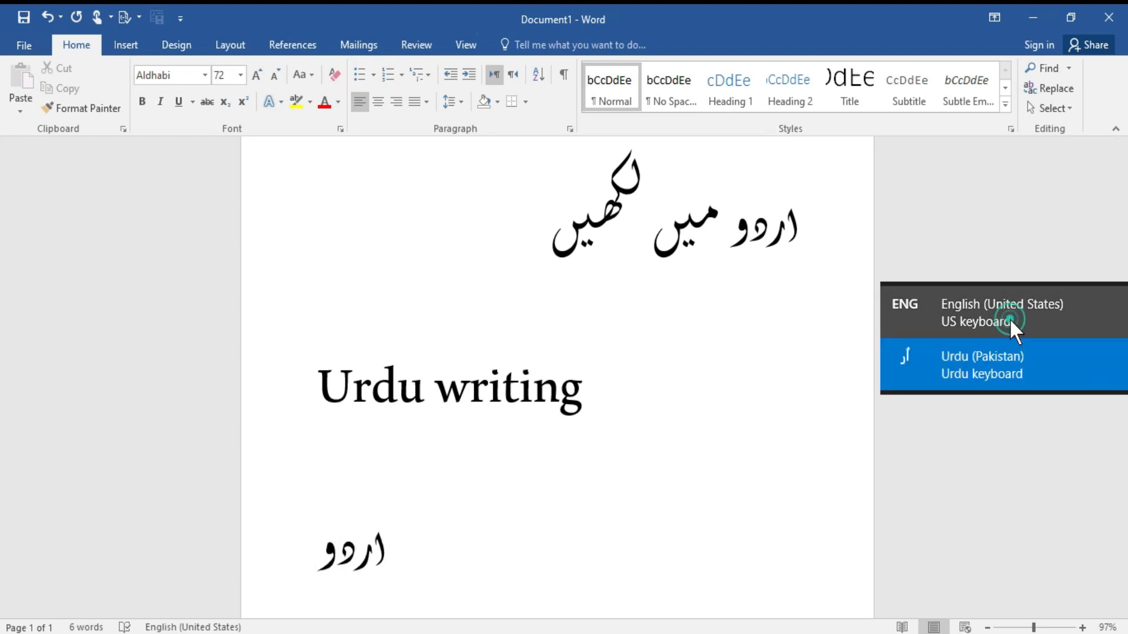
Switch the input language to the English (United States) keyboard and write "english" directly after "اردو" on the last line
click(1010, 320)
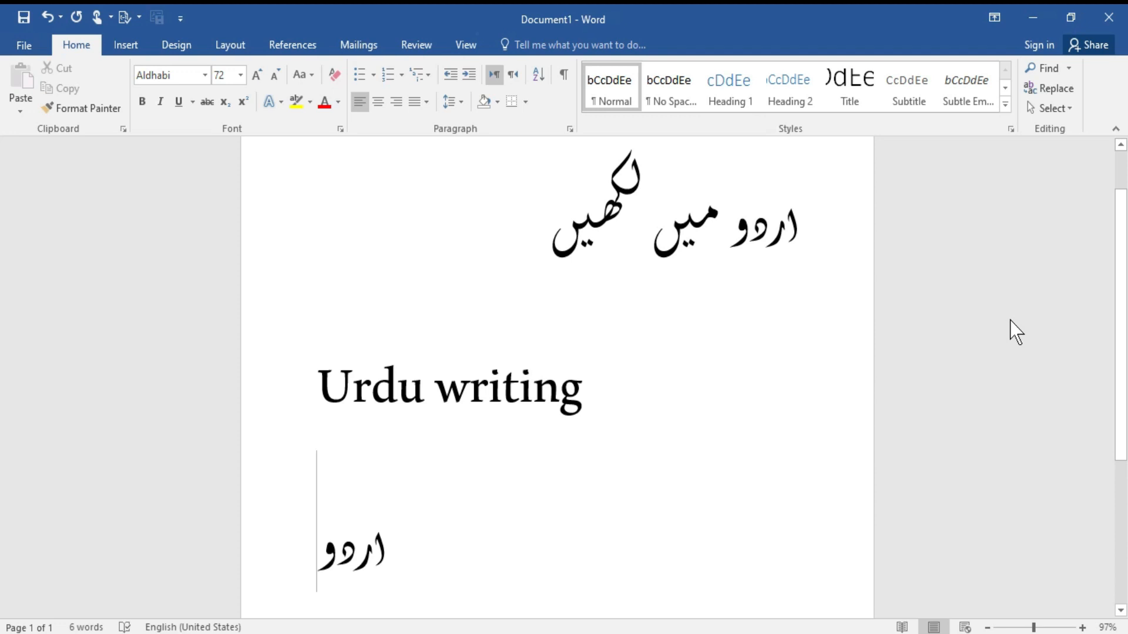
text(eng)
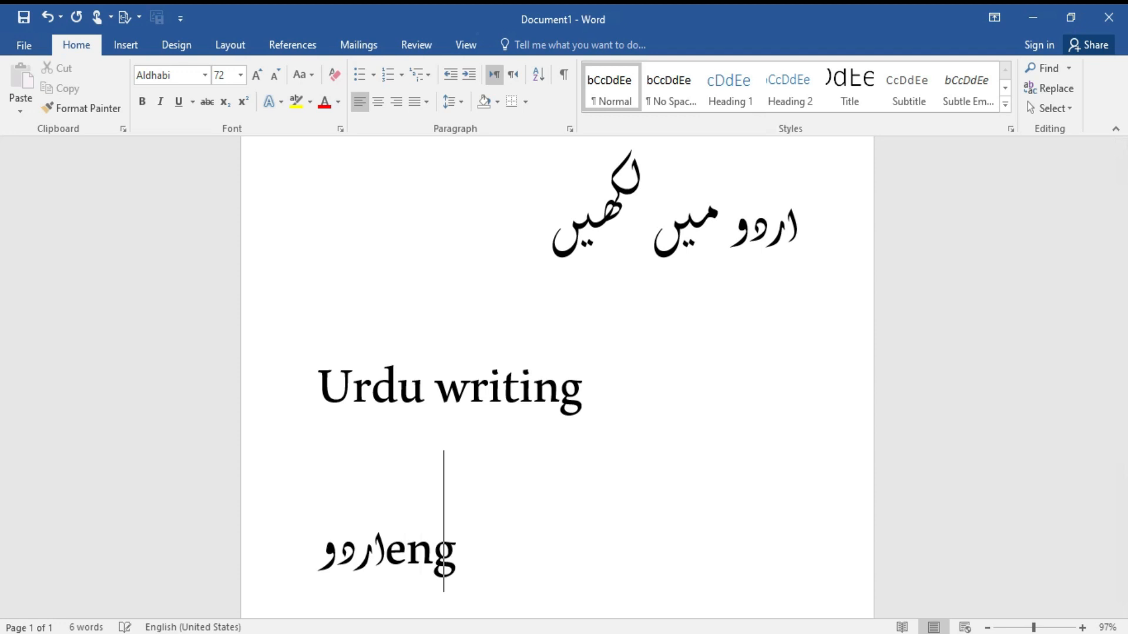
text(lish)
Separate "اردو" from the English word with a single space and capitalize that word to "English"
key(Left)
key(Left)
key(Left)
key(Left)
key(Left)
key(Left)
key(Left)
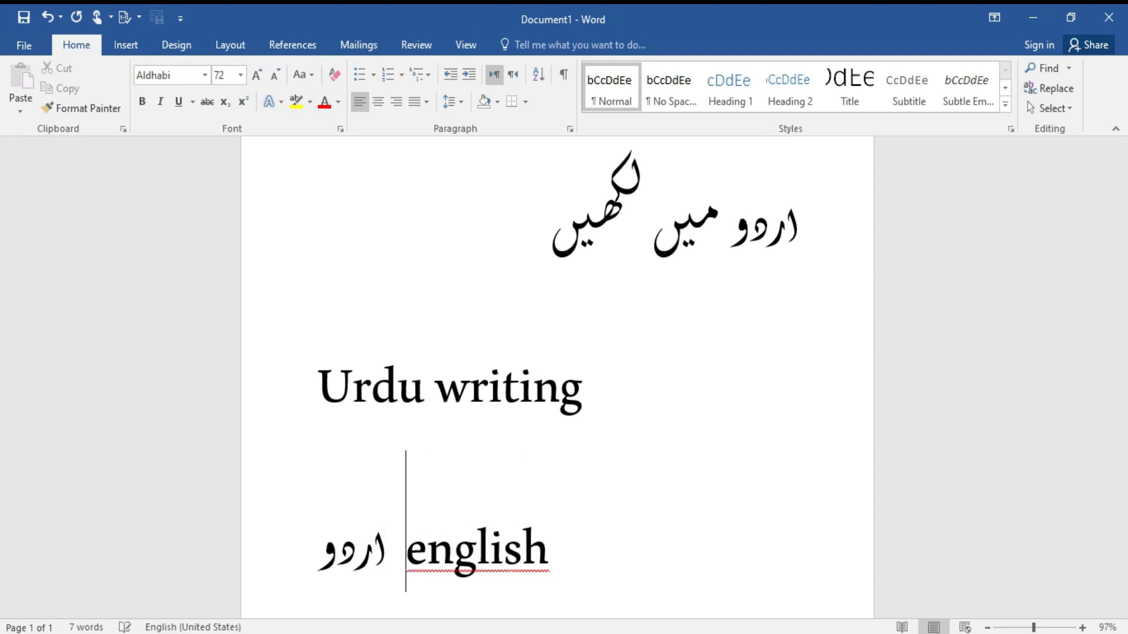
key(BackSpace)
key(BackSpace)
key(Right)
key(BackSpace)
text(E)
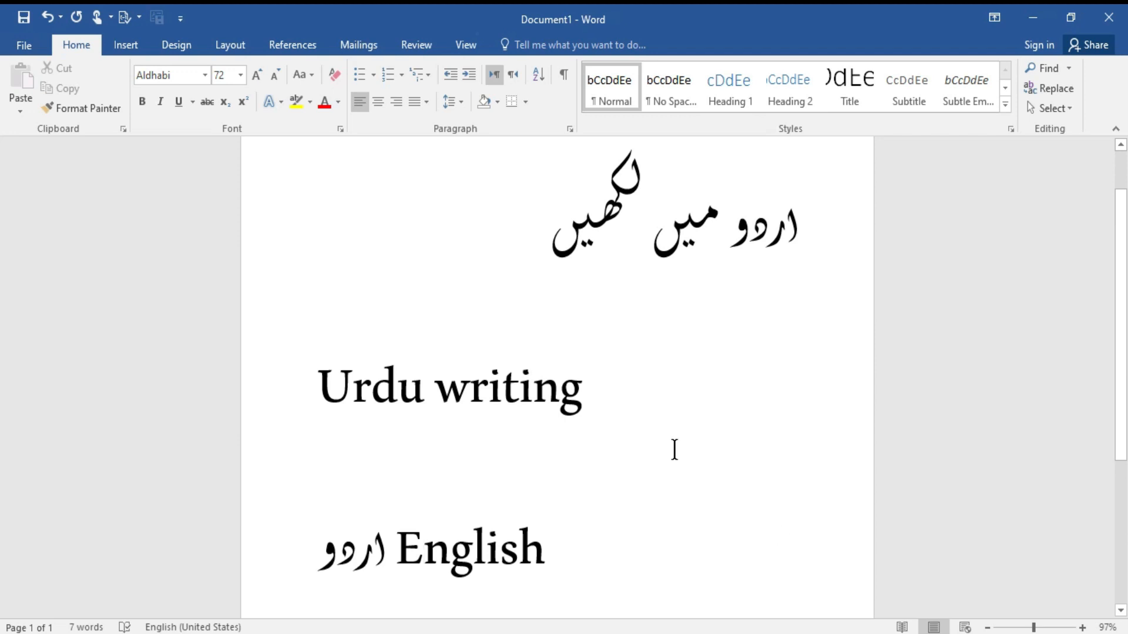
Place the text cursor at the end of the first Urdu line, then search Windows for "on screen" and open the On-Screen Keyboard
click(590, 384)
click(547, 232)
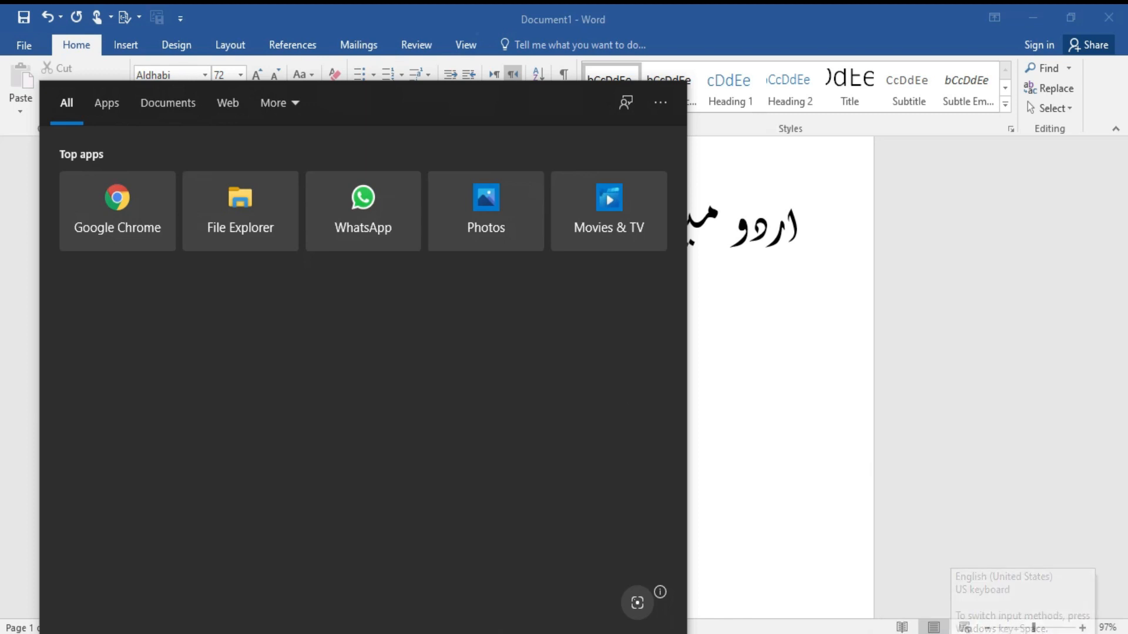
text(on)
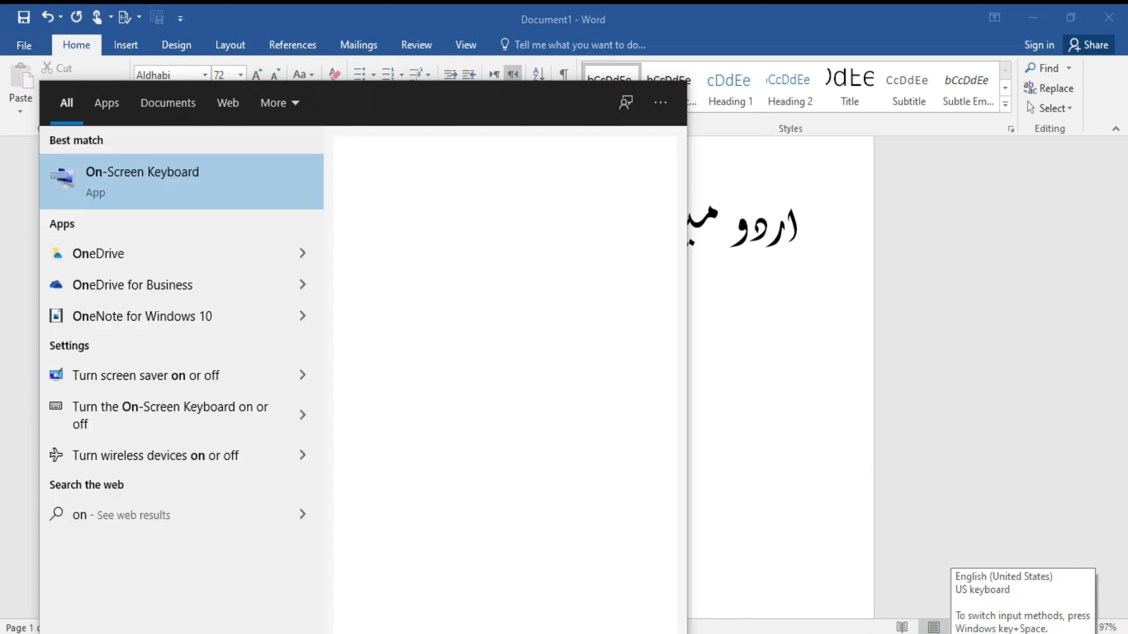
text( screen)
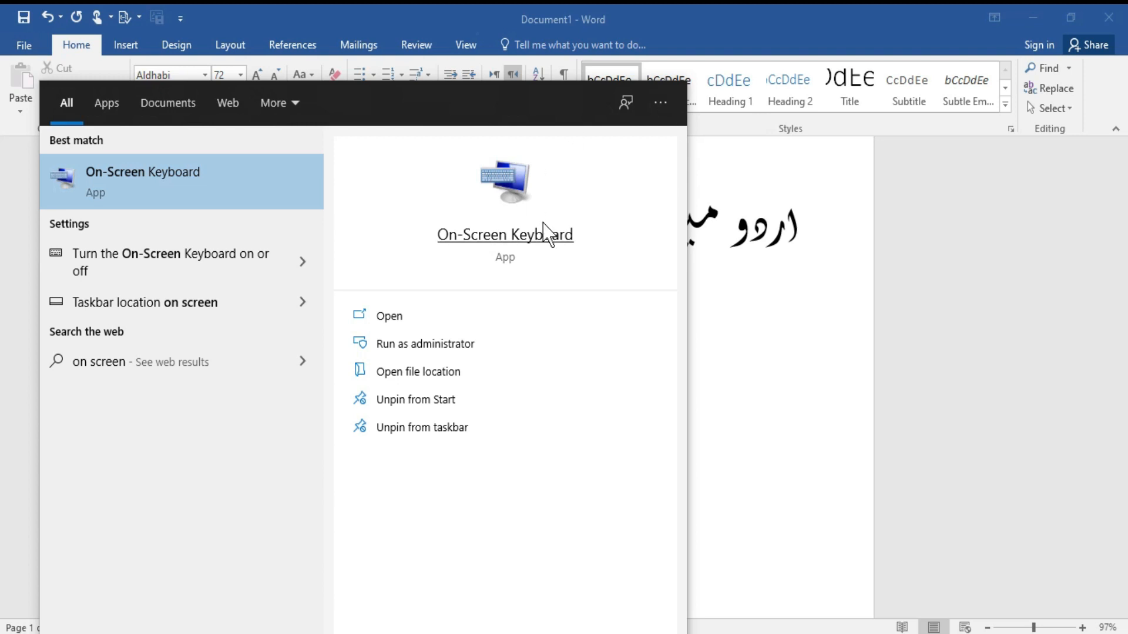
click(376, 317)
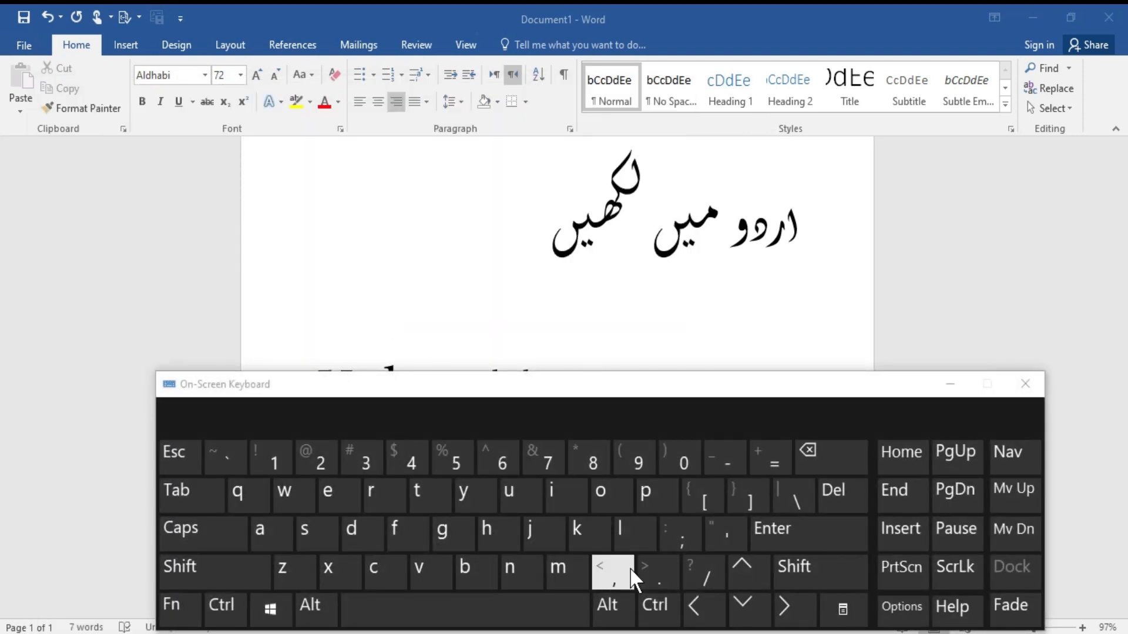
With the input language switched to Urdu, add "سبسکرائب" at the end of the first Urdu line using the On-Screen Keyboard
click(525, 224)
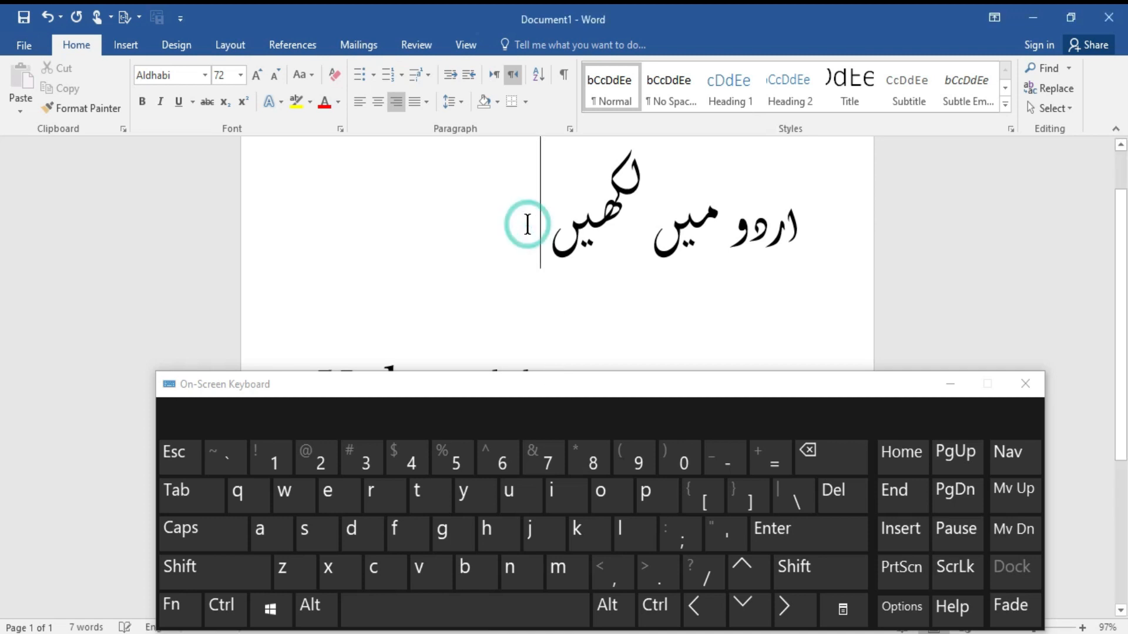
key(alt+shift)
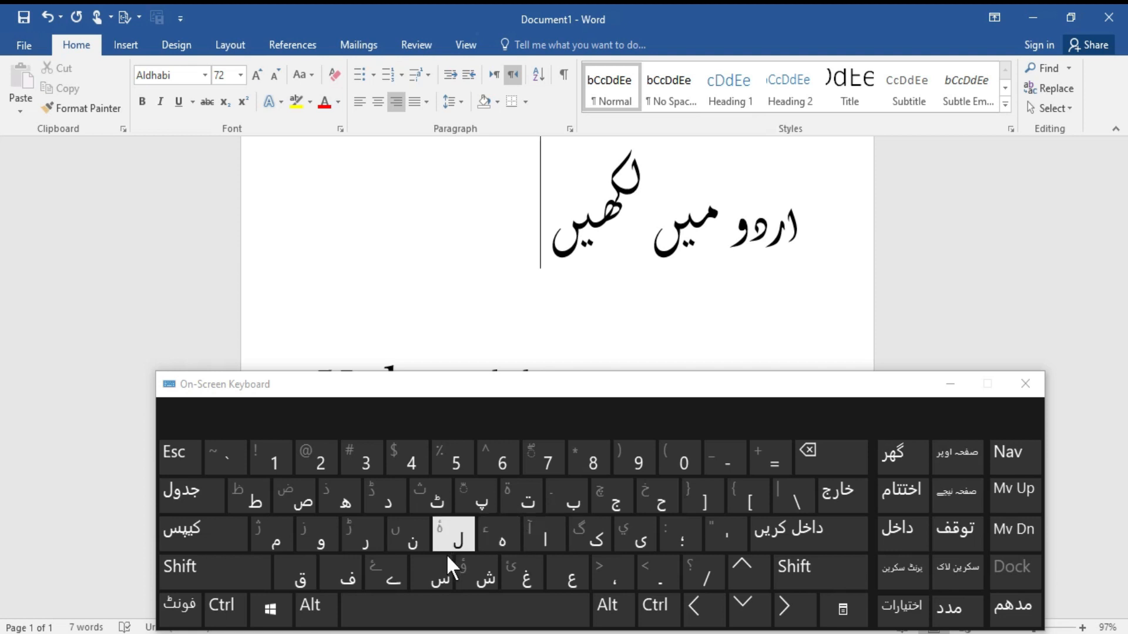
click(439, 582)
click(561, 506)
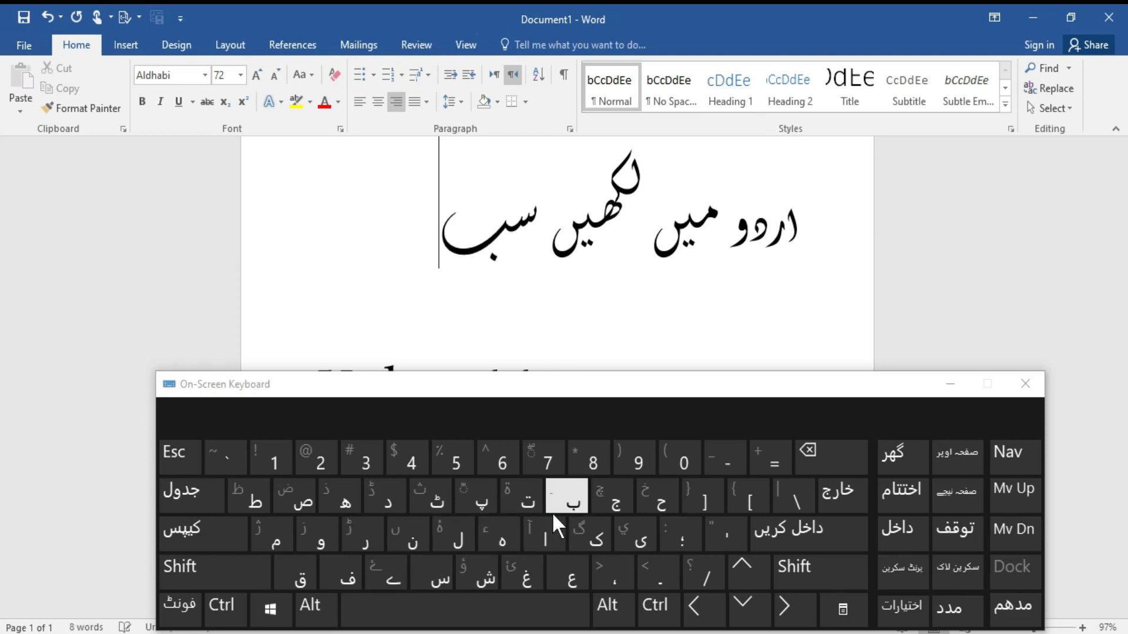
click(446, 577)
click(593, 534)
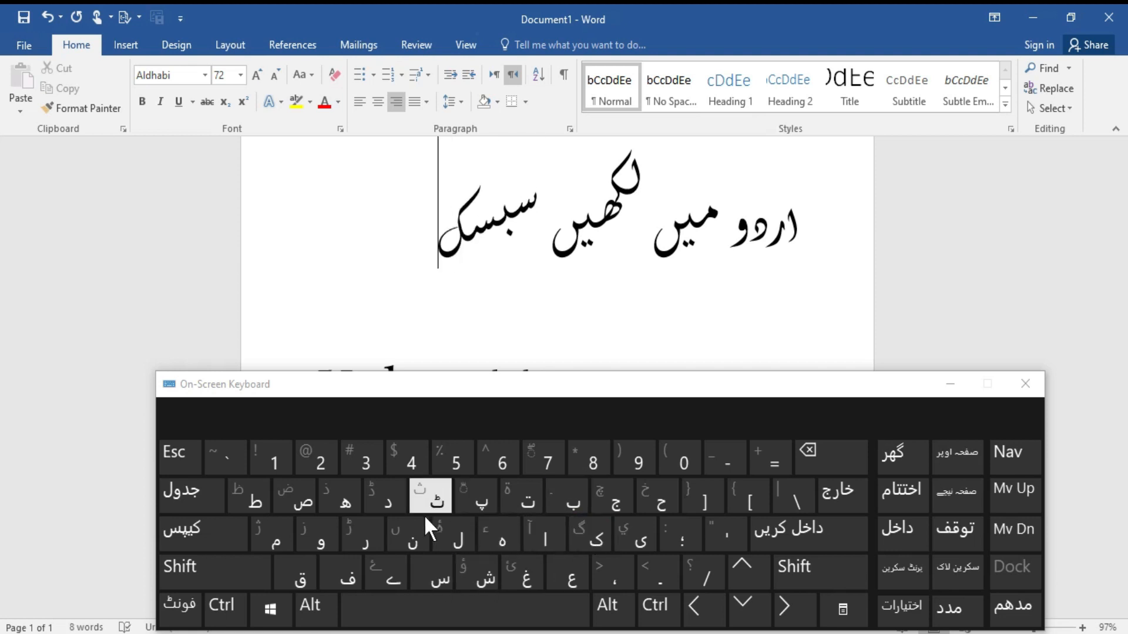
click(379, 527)
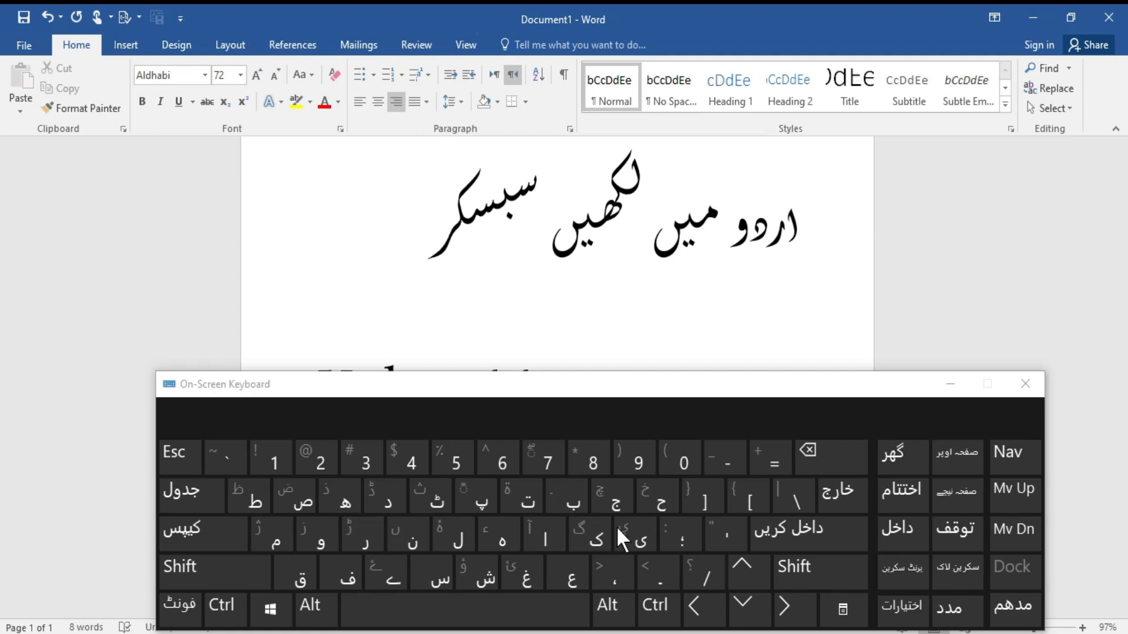
click(544, 533)
click(578, 506)
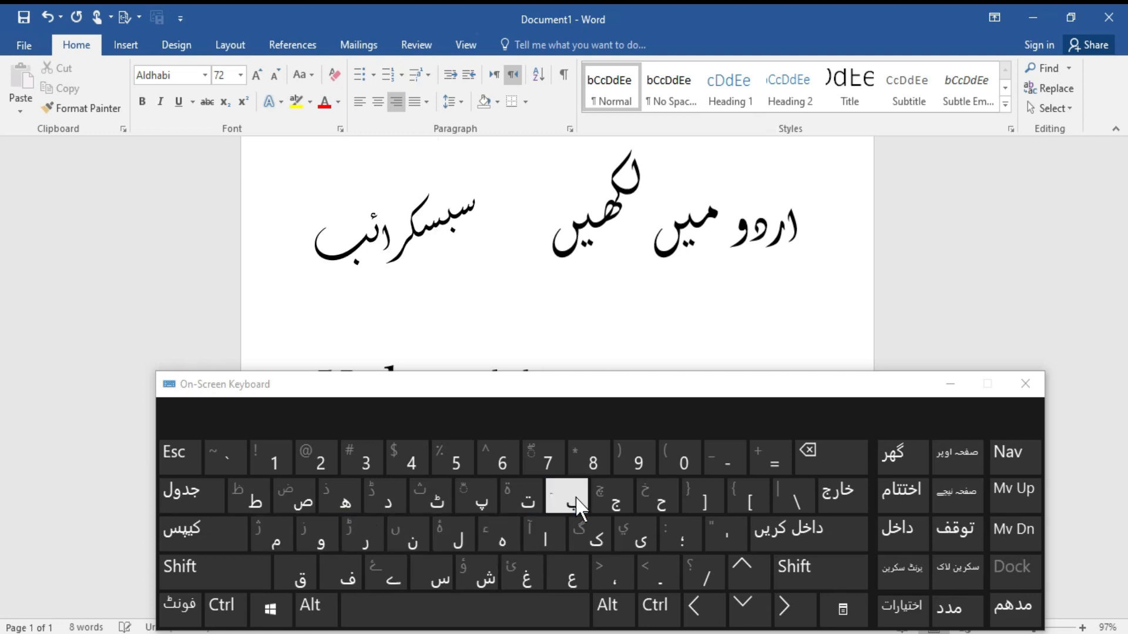
click(726, 458)
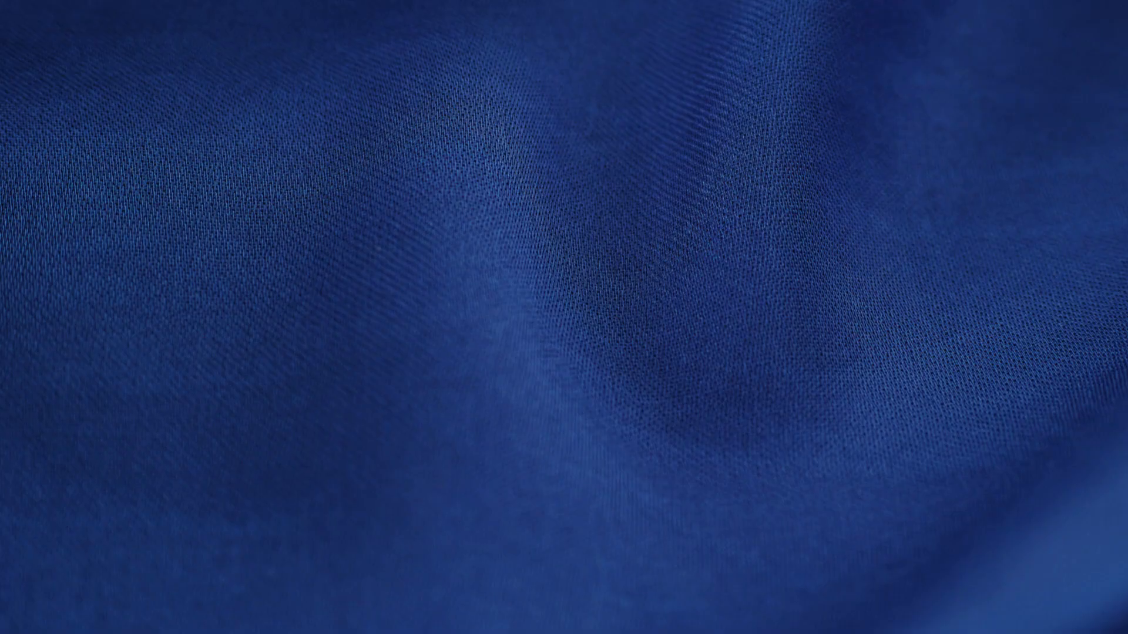